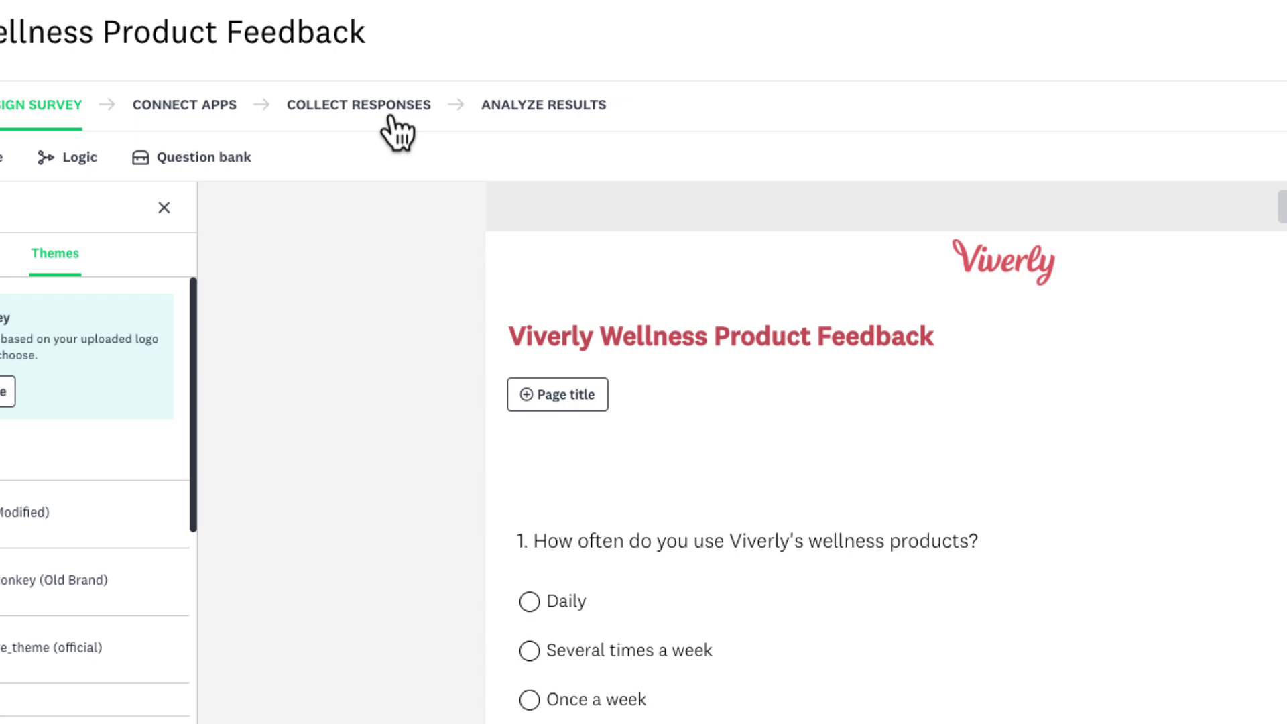
Step: Copy the Viverly Wellness survey's share link from the Collect Responses page
click(378, 116)
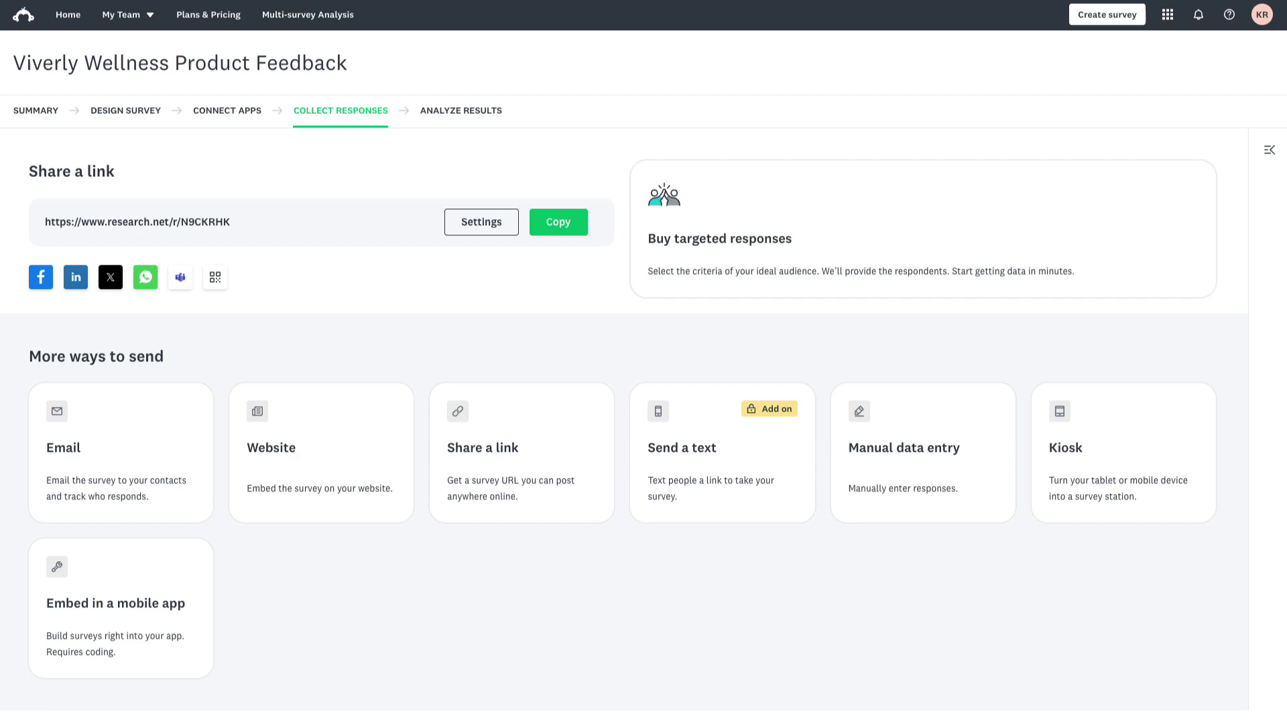
click(569, 231)
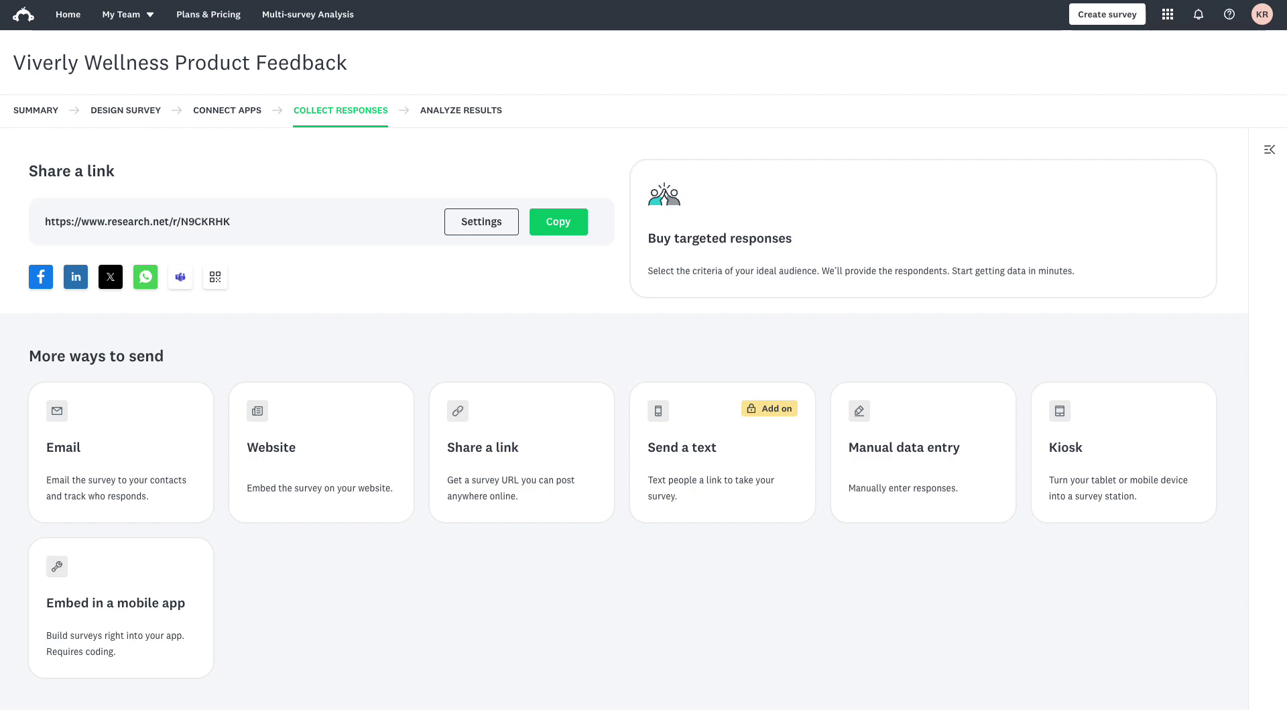
Step: Send the survey link to customers as a WhatsApp feedback invitation
click(145, 278)
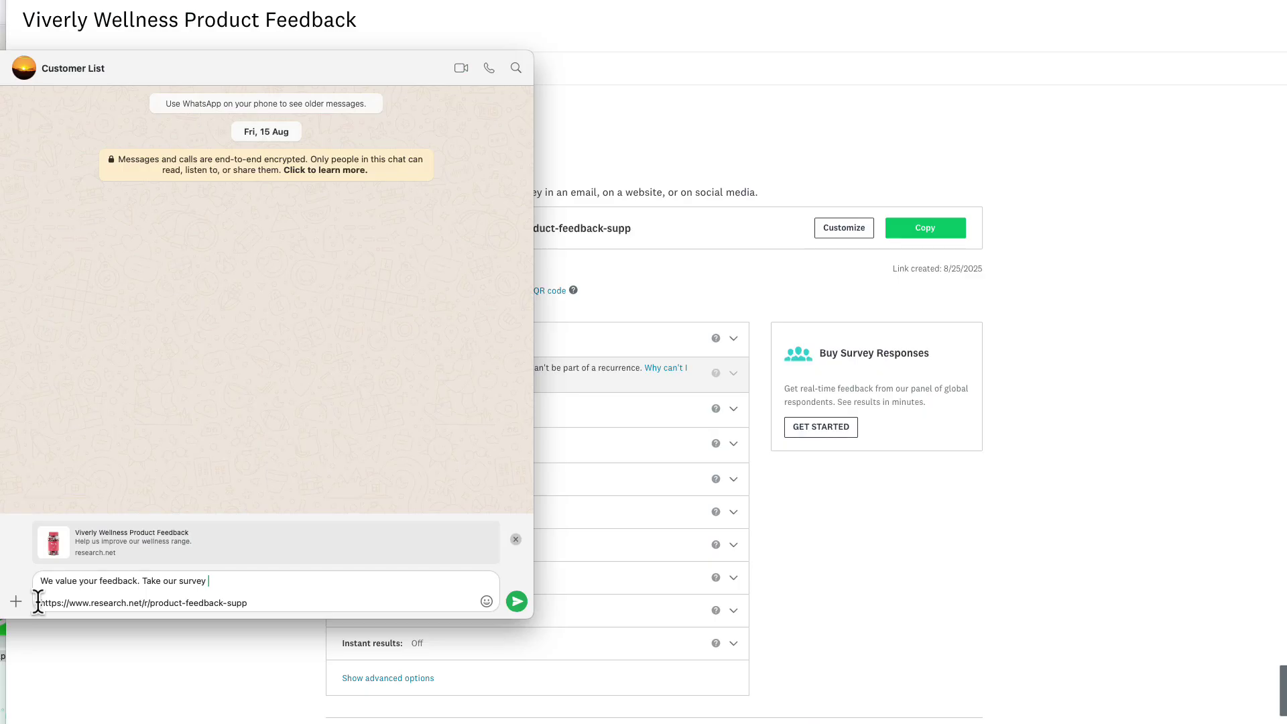
text(and)
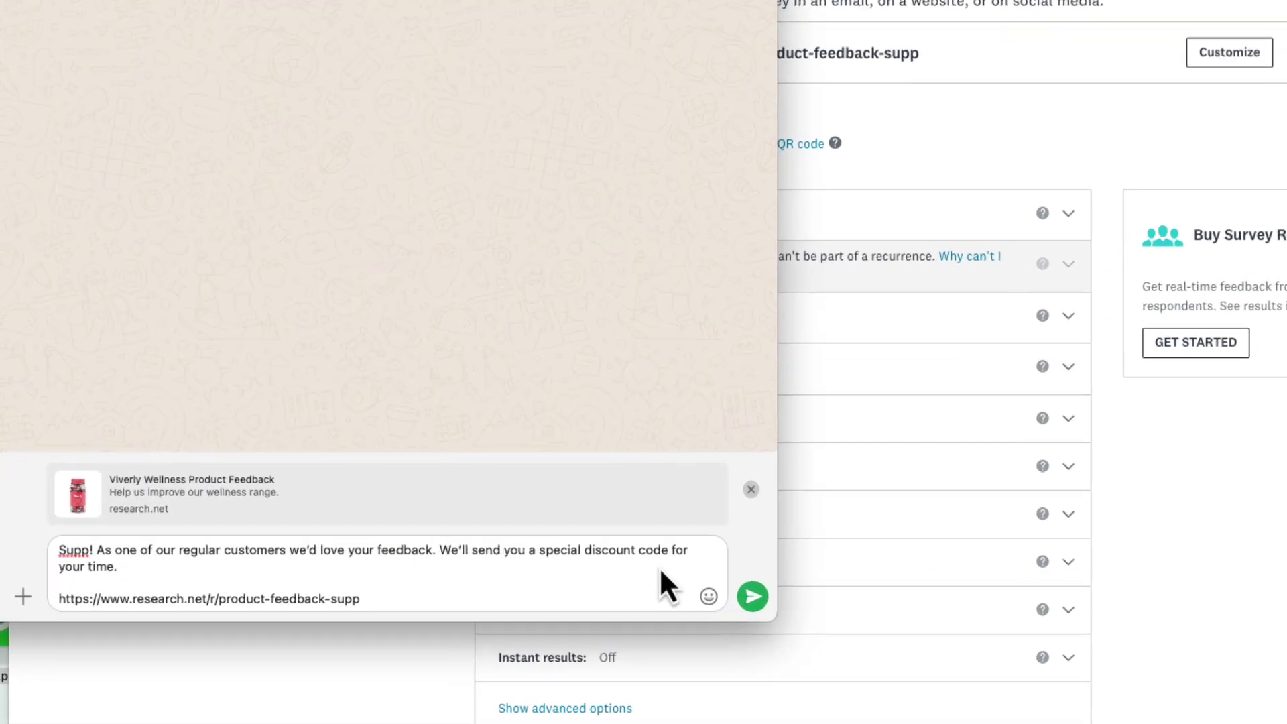
click(517, 601)
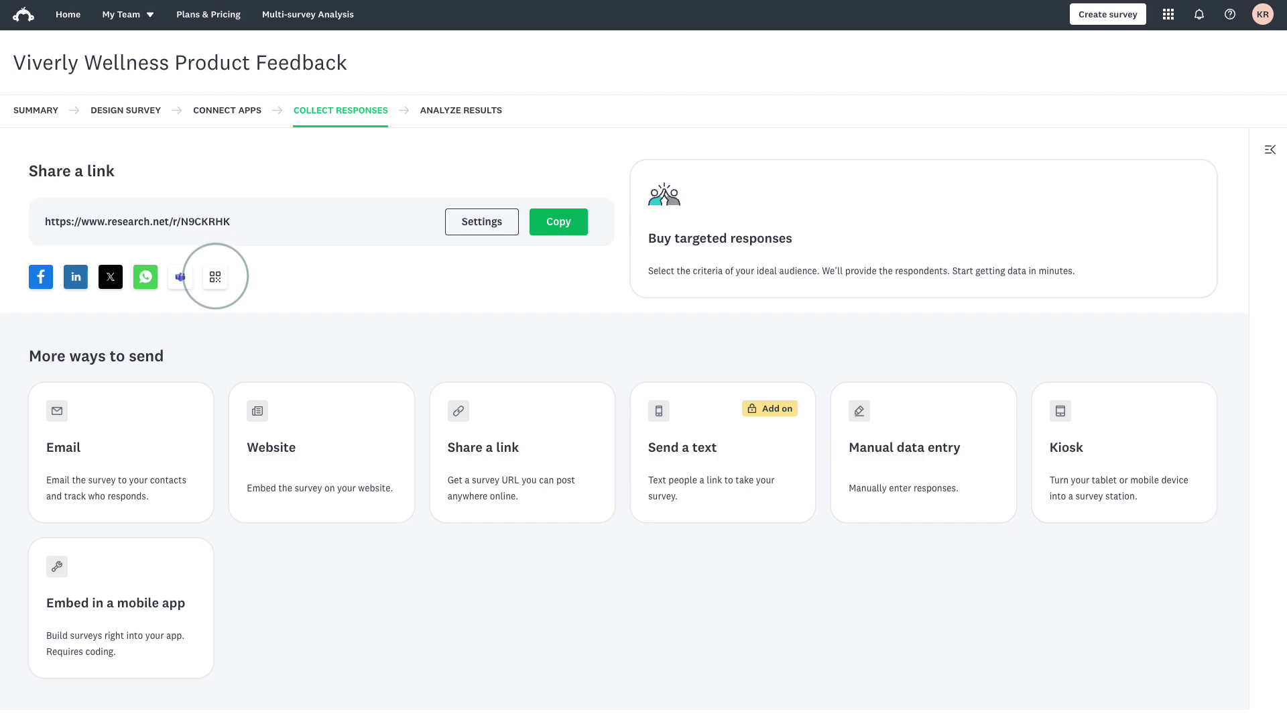
click(215, 276)
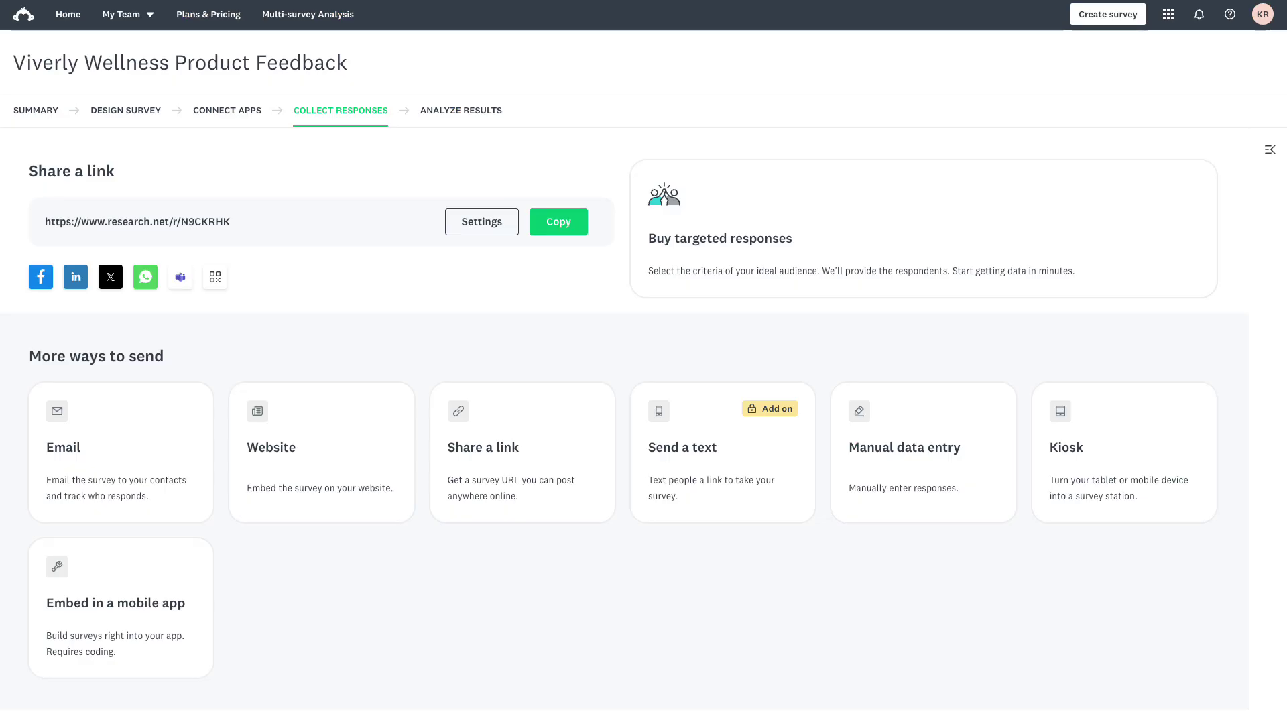
Step: Open Web Link 1 collector settings and scroll through its options
click(486, 228)
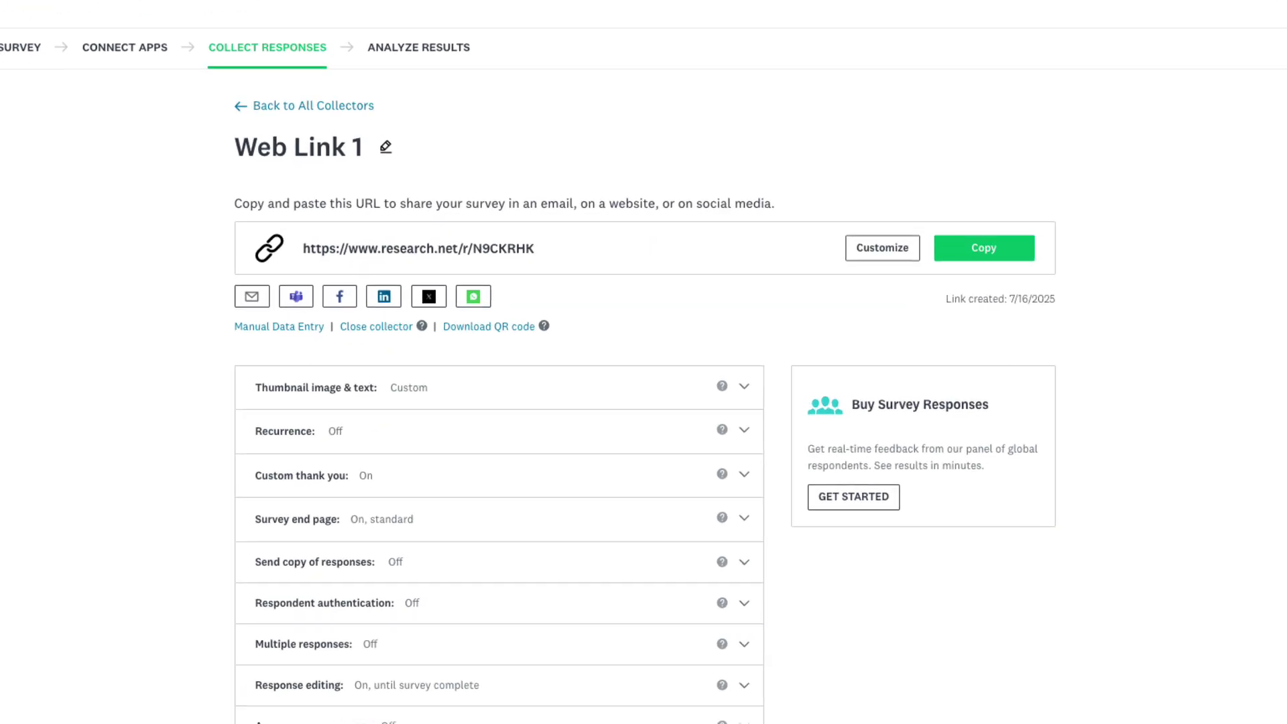
scroll(643, 362, down, 2)
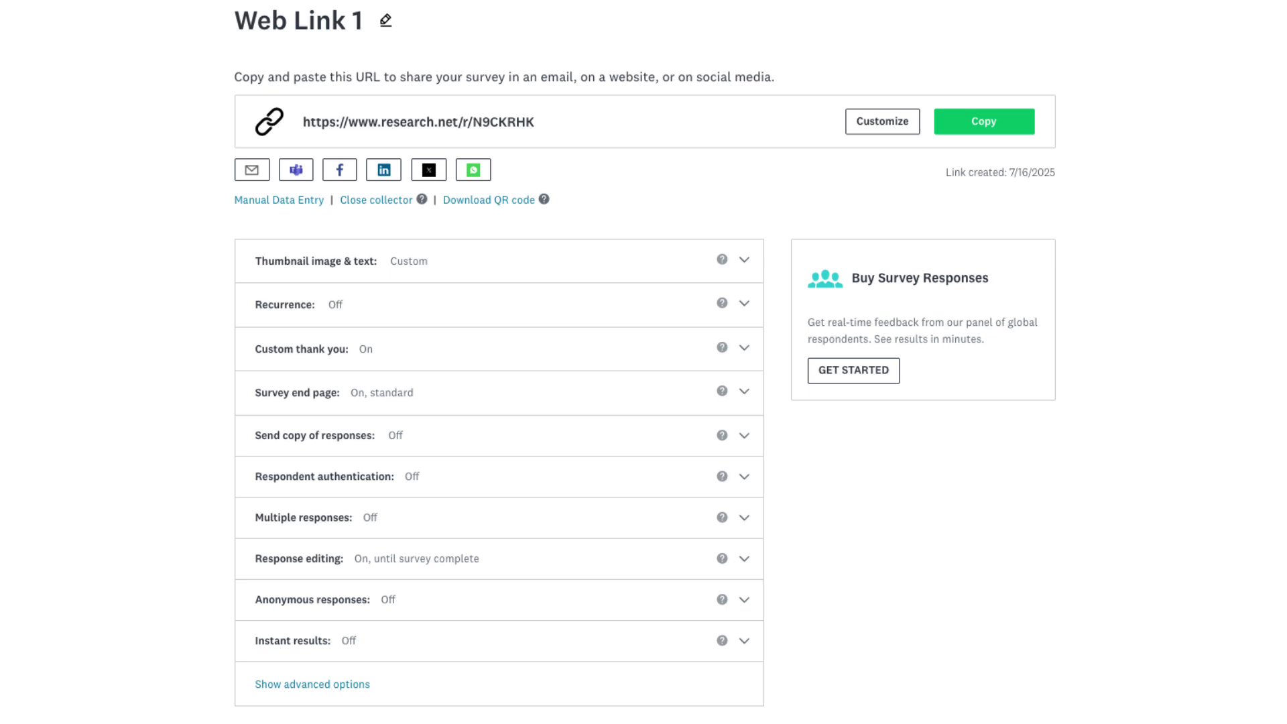
Step: Set the link ending to product-feedback-supplements; a follow-up '?' edit is rejected
click(894, 122)
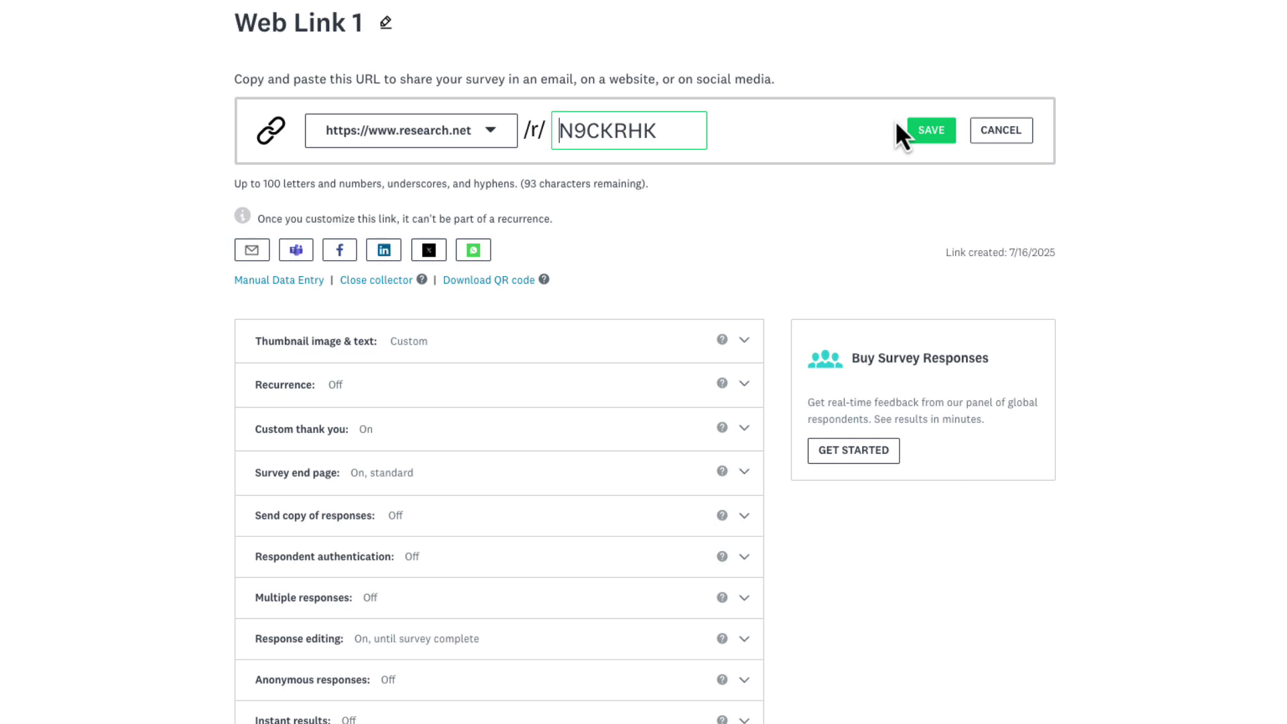
text(feedback-suppl)
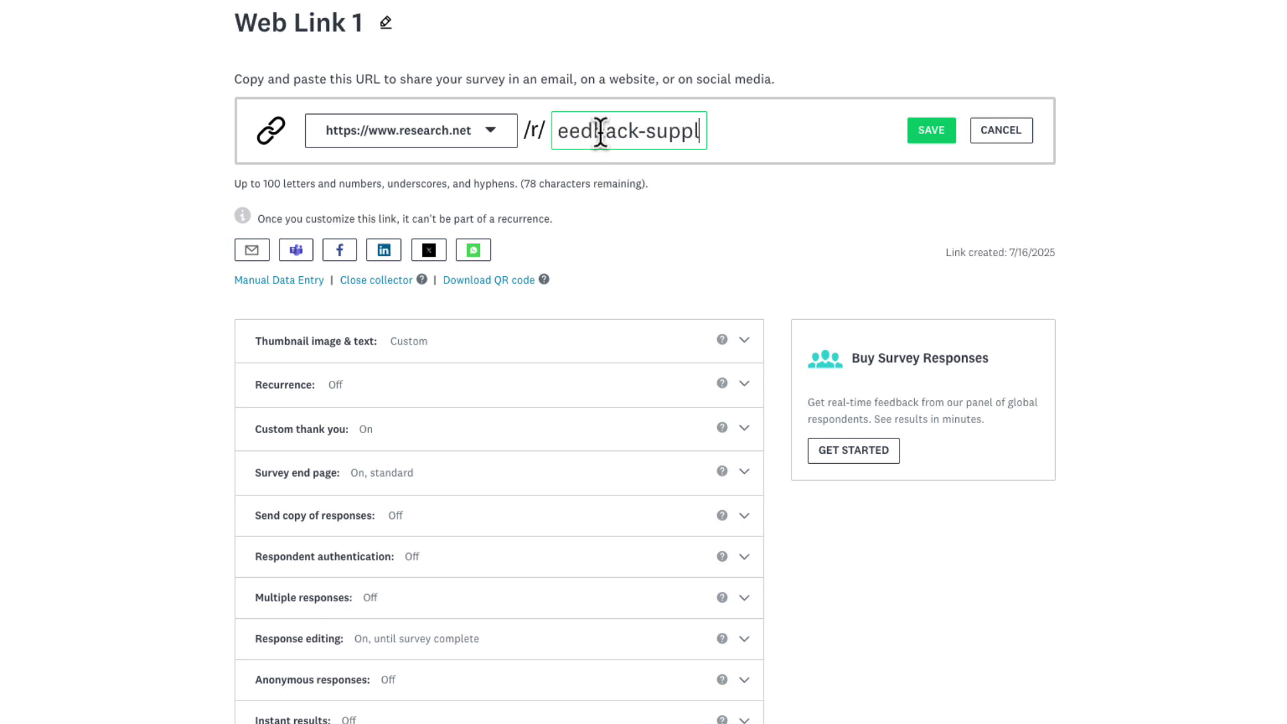
text(ements)
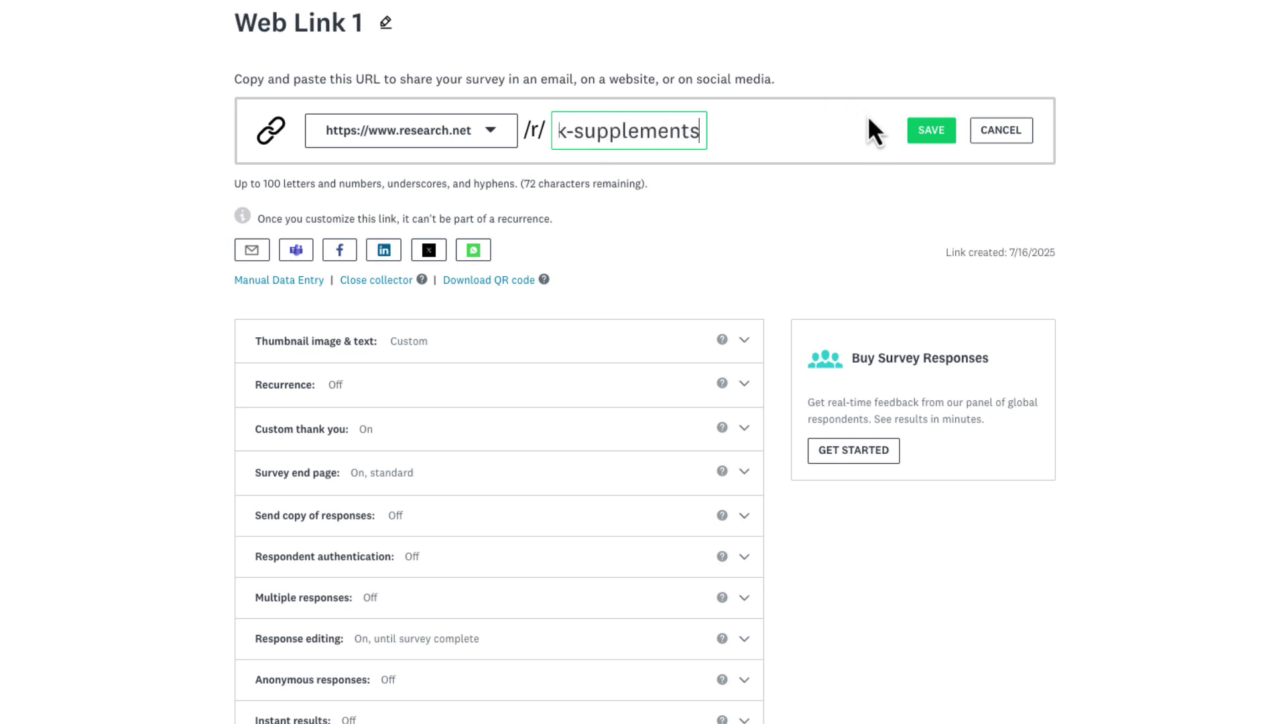
click(931, 130)
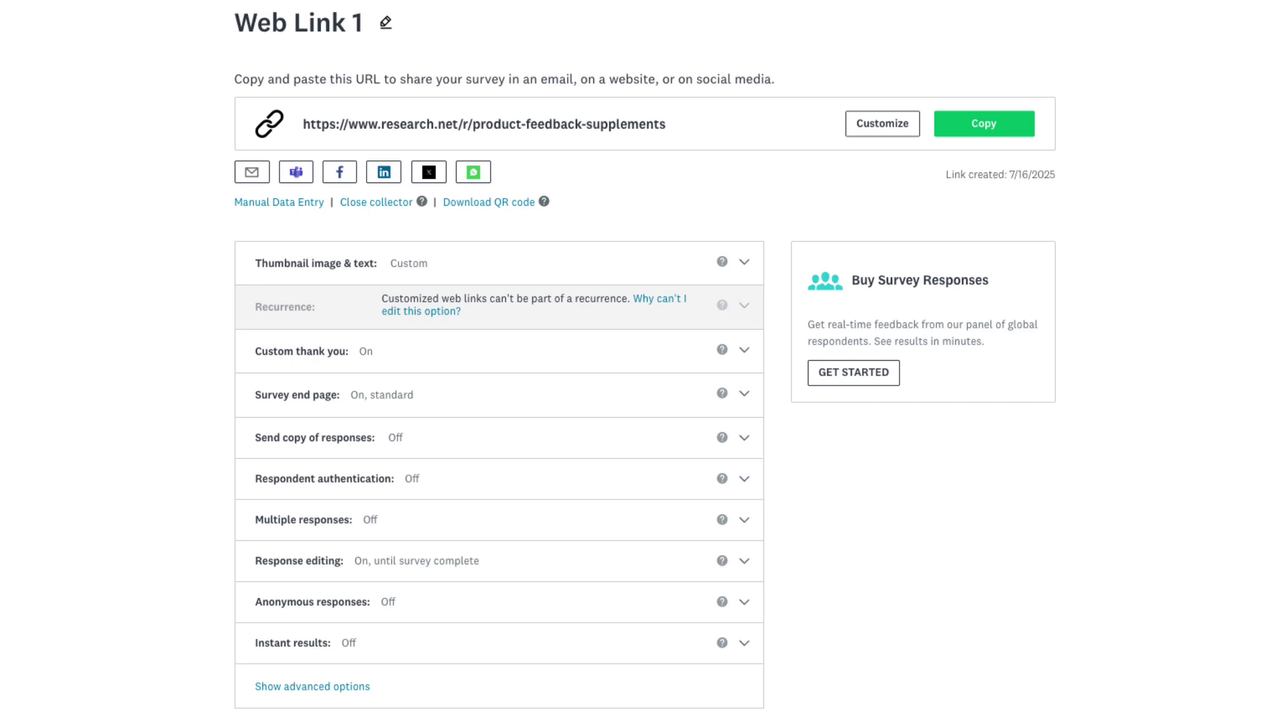
click(877, 133)
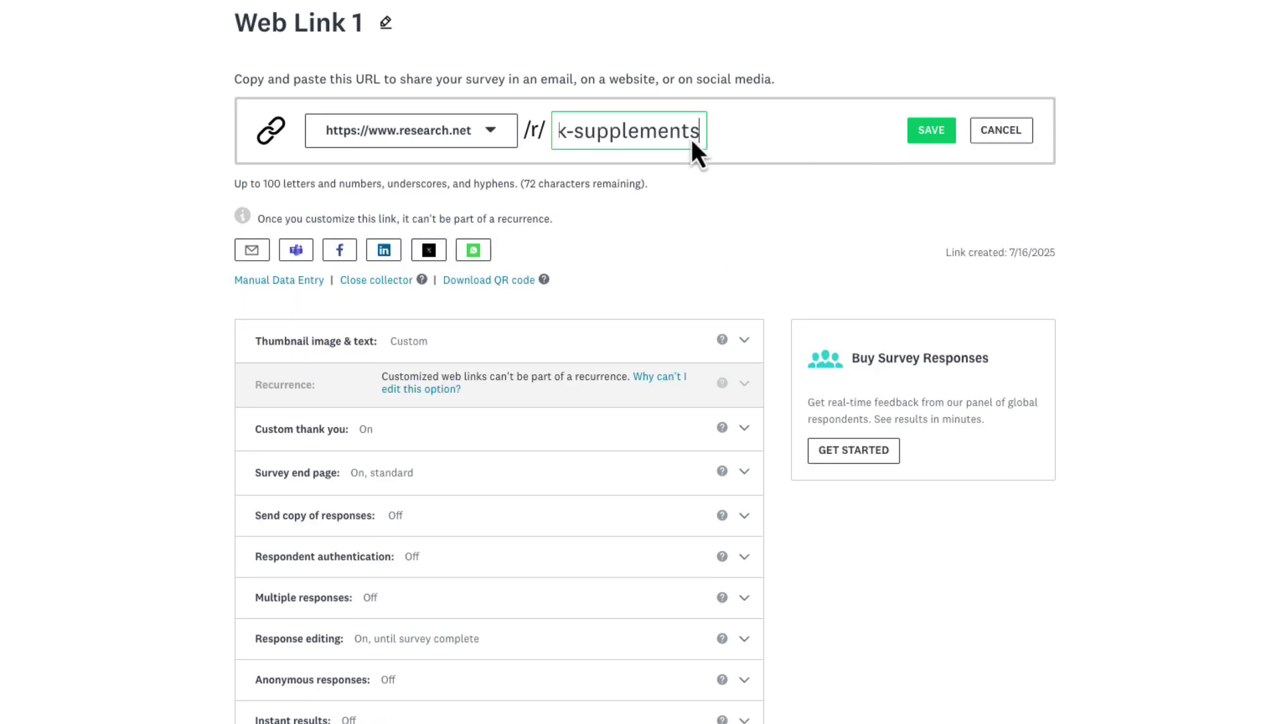
text(?)
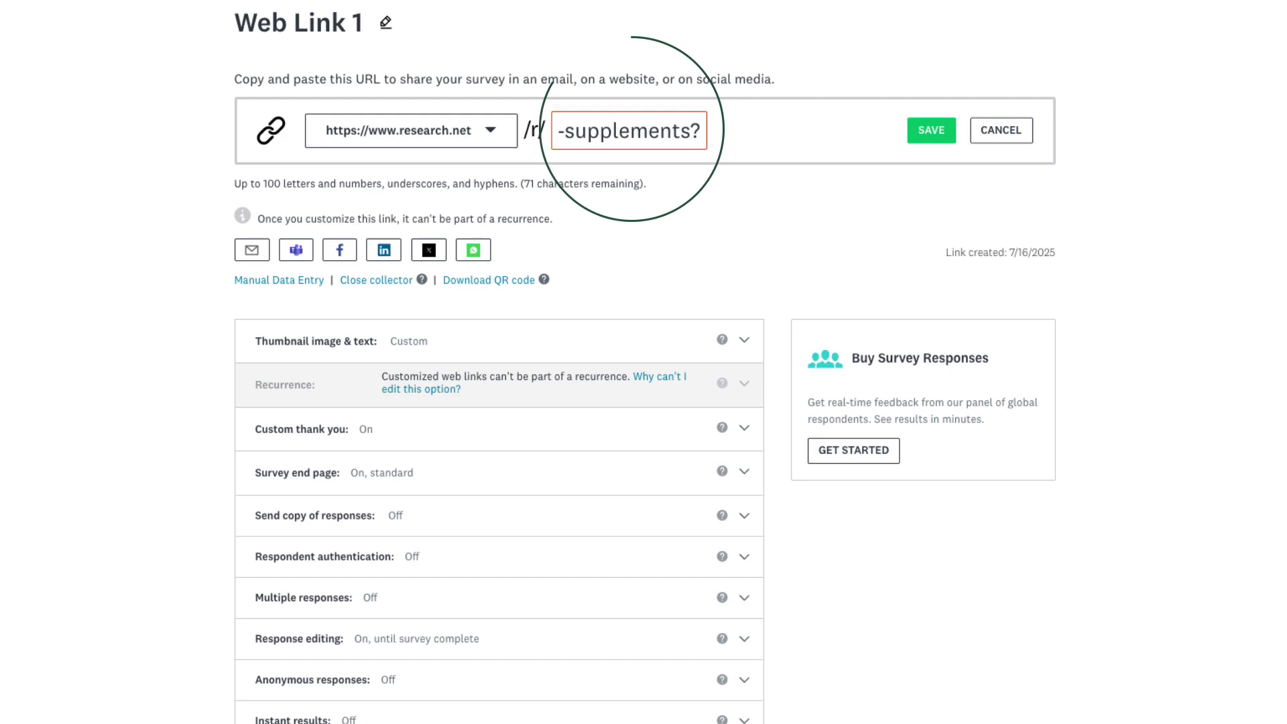
Step: Discard the invalid edit and enter 'Help improve the future of our product range.'
click(1015, 131)
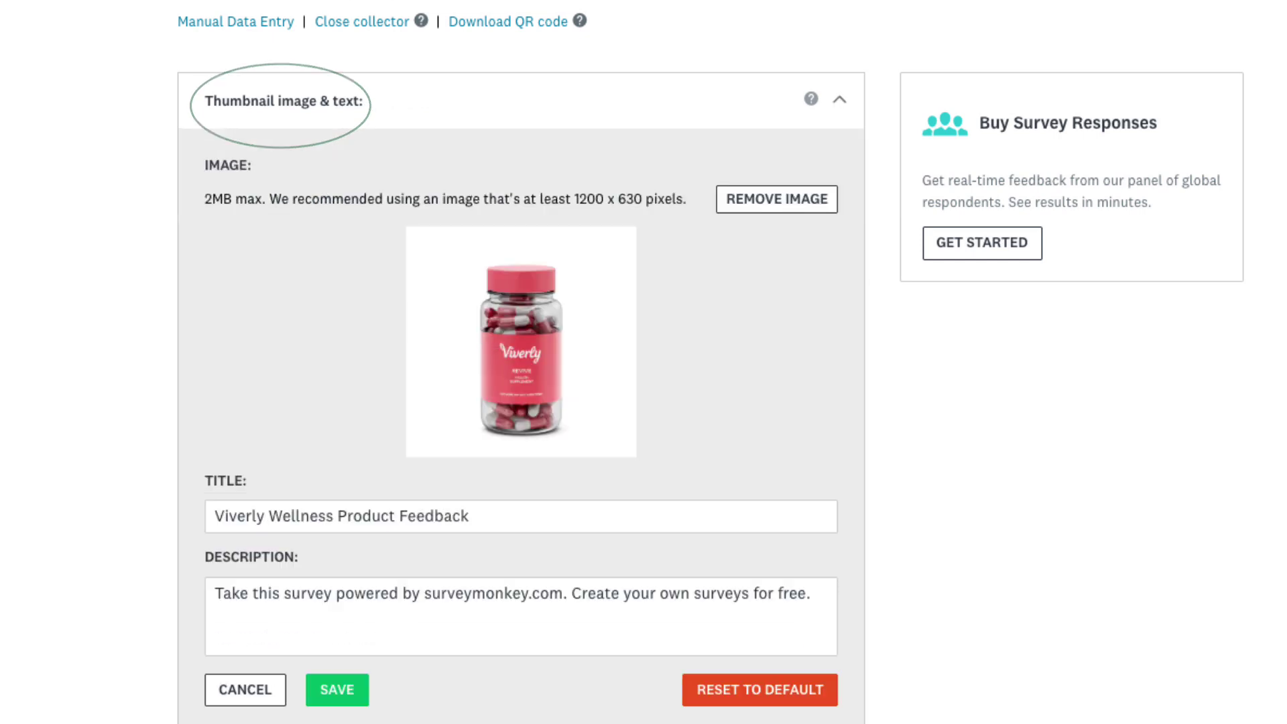
text(Help improve the future of our product range.)
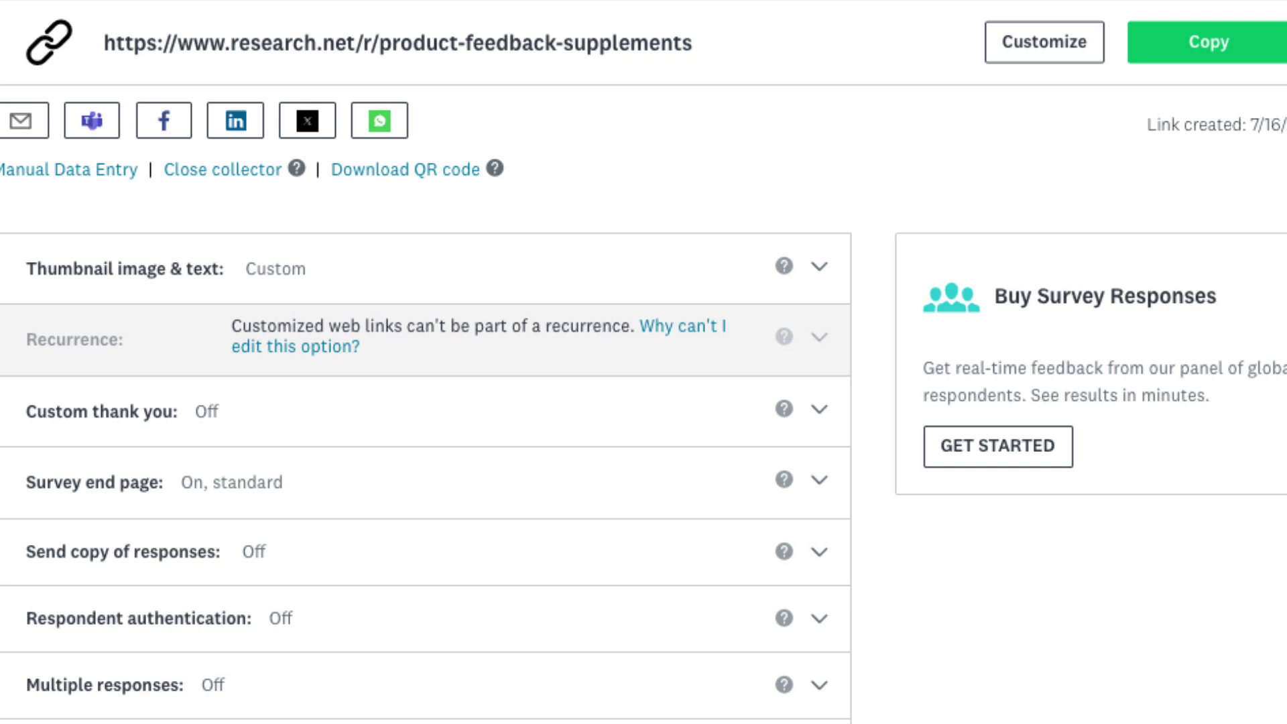
Step: Turn on a custom thank-you message for the web link collector
click(738, 201)
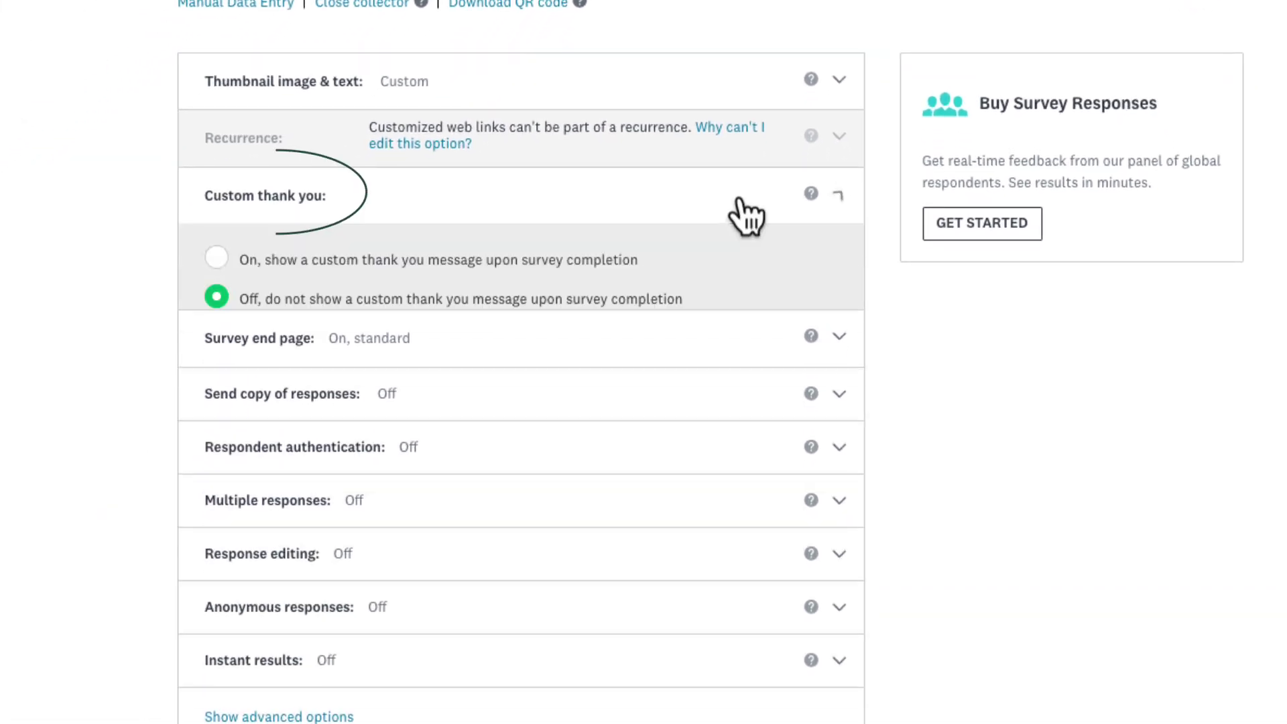
click(216, 257)
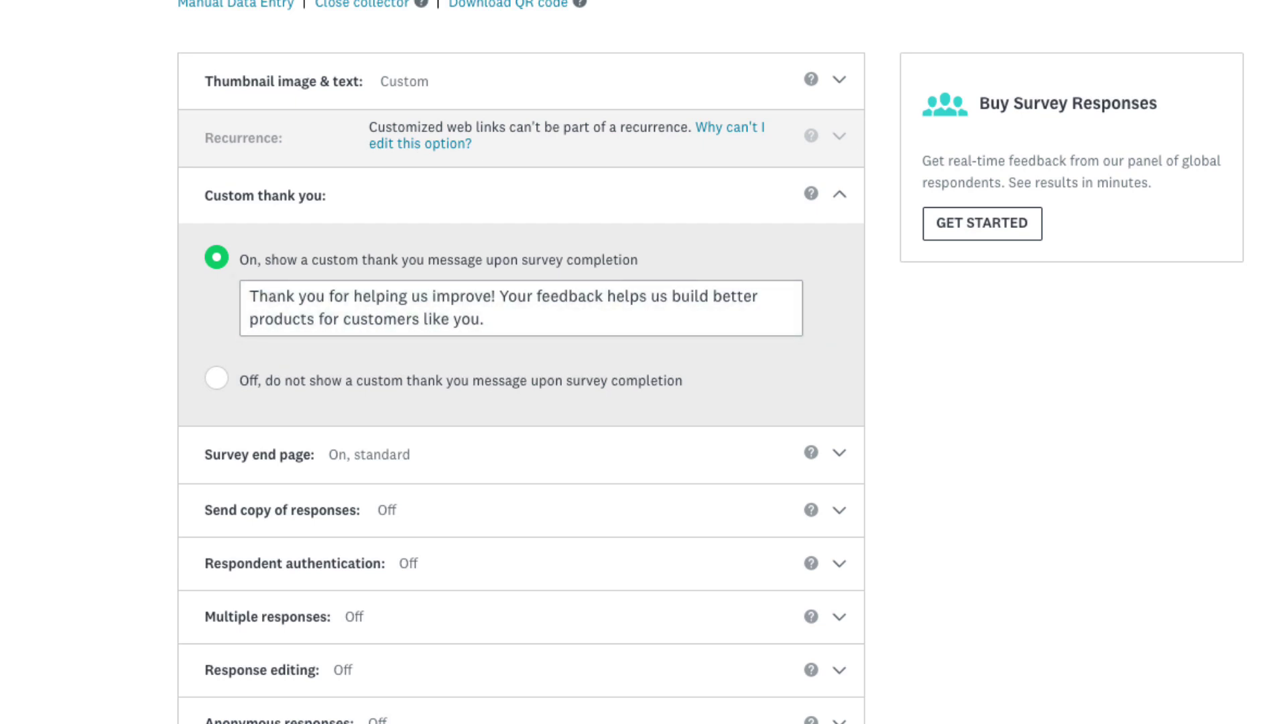
click(764, 207)
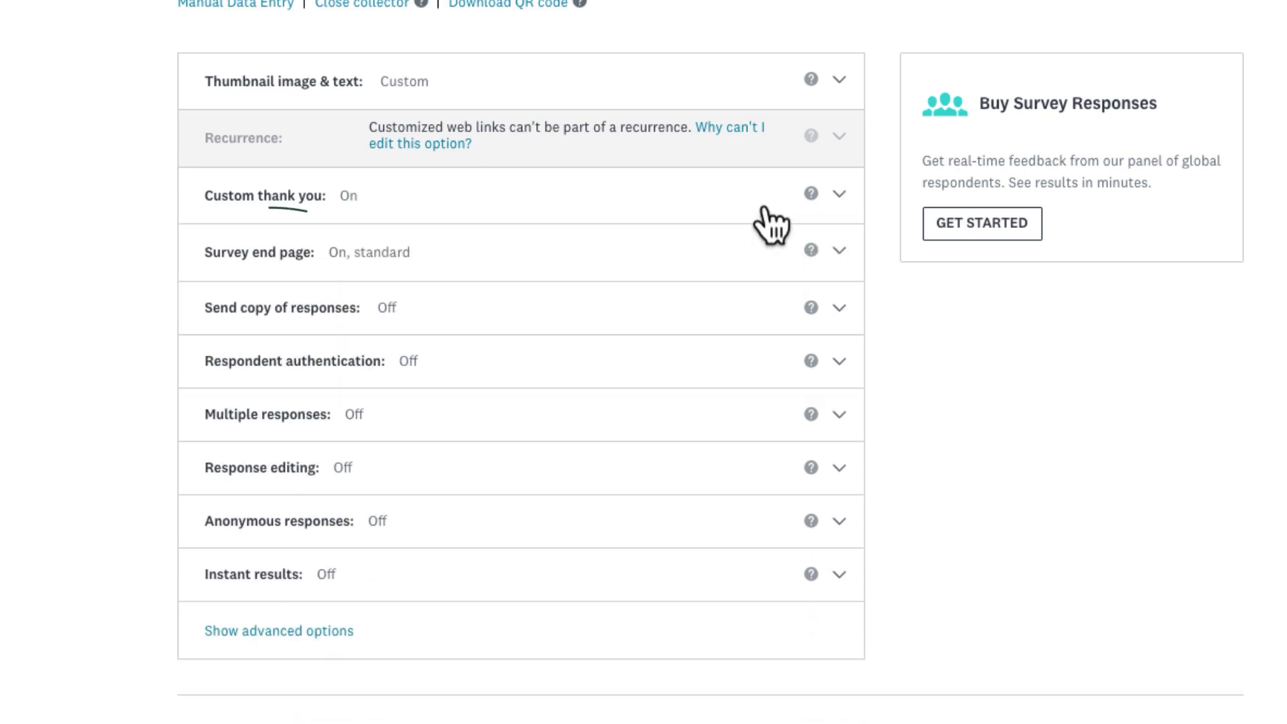
Step: Set the survey end page to close the window when respondents finish
click(716, 266)
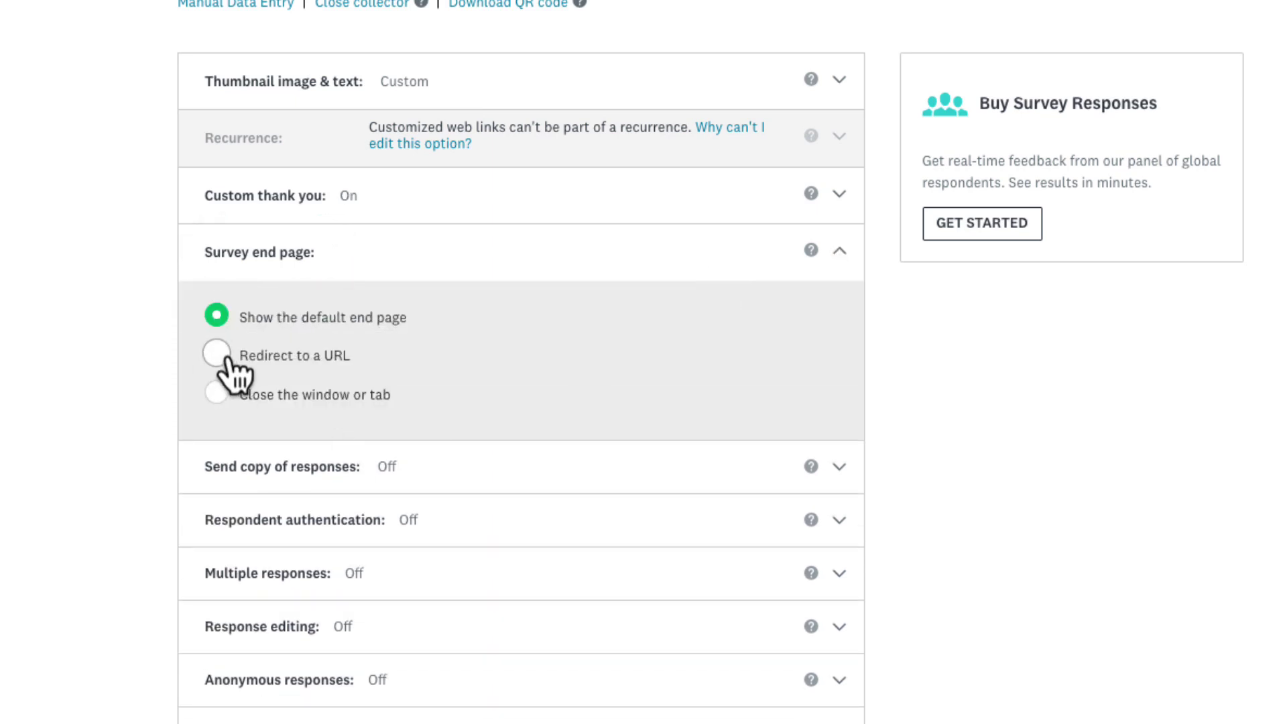
click(218, 354)
click(554, 401)
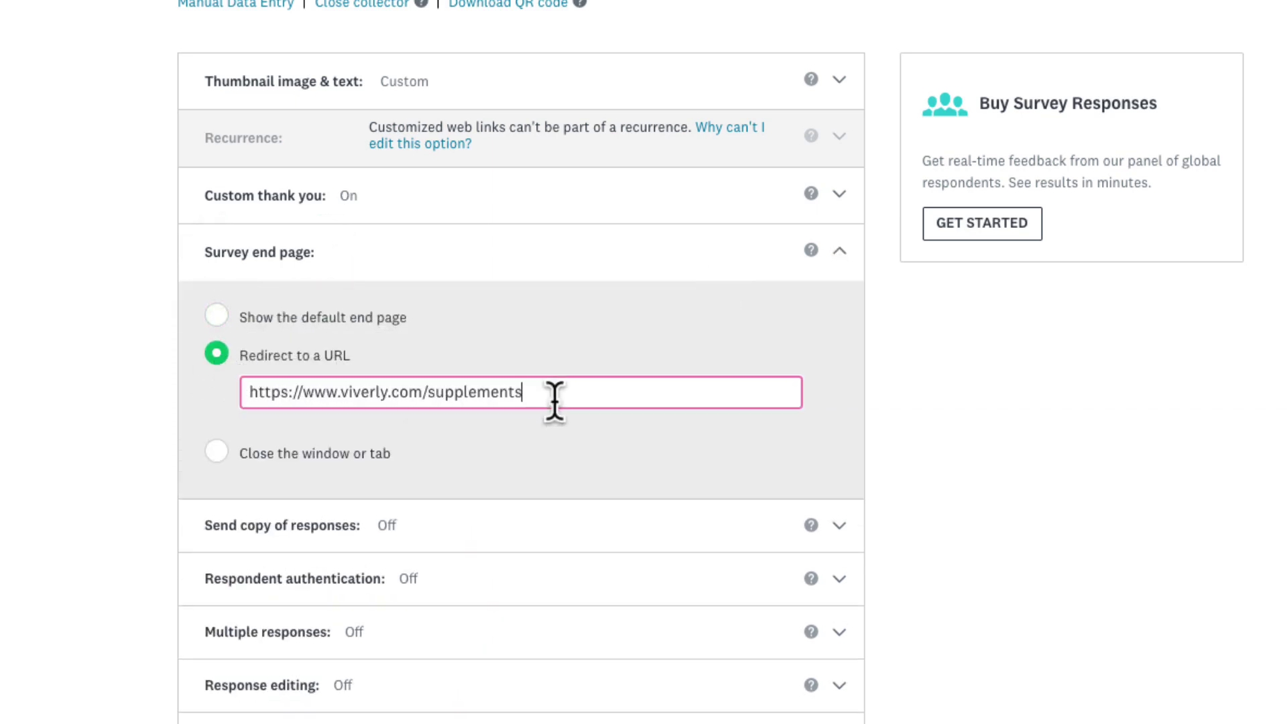
click(220, 451)
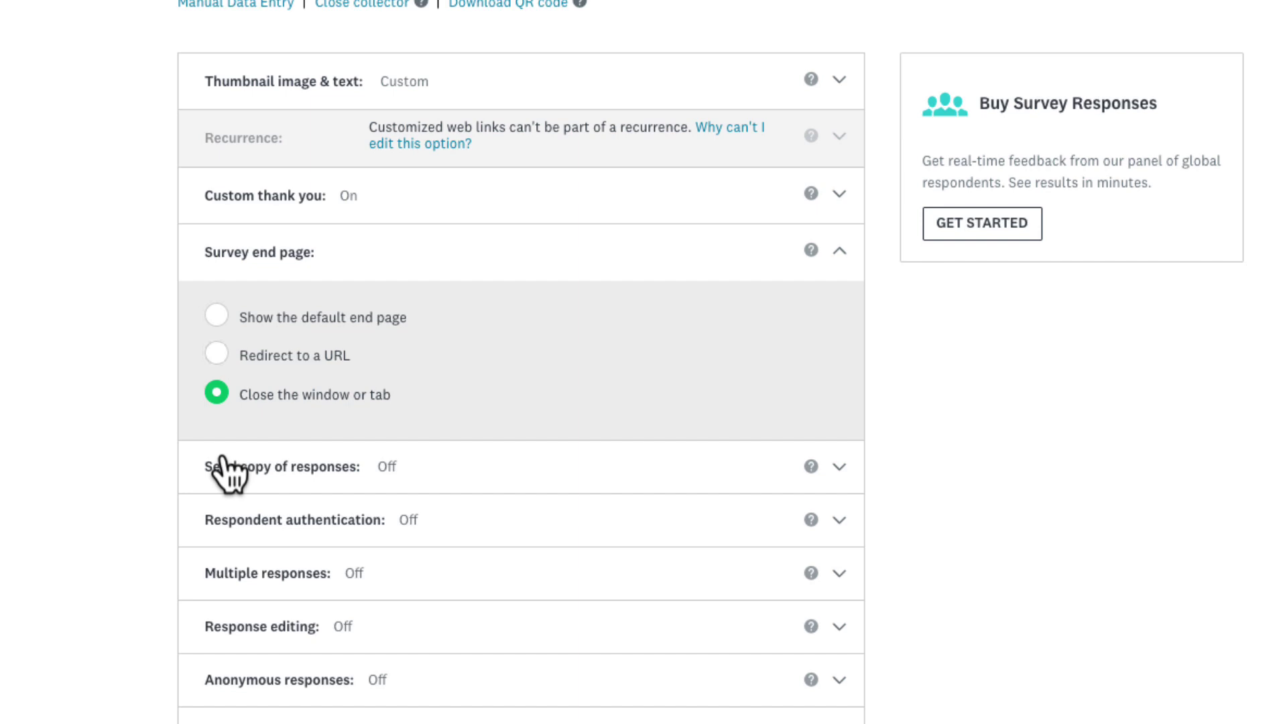
click(761, 267)
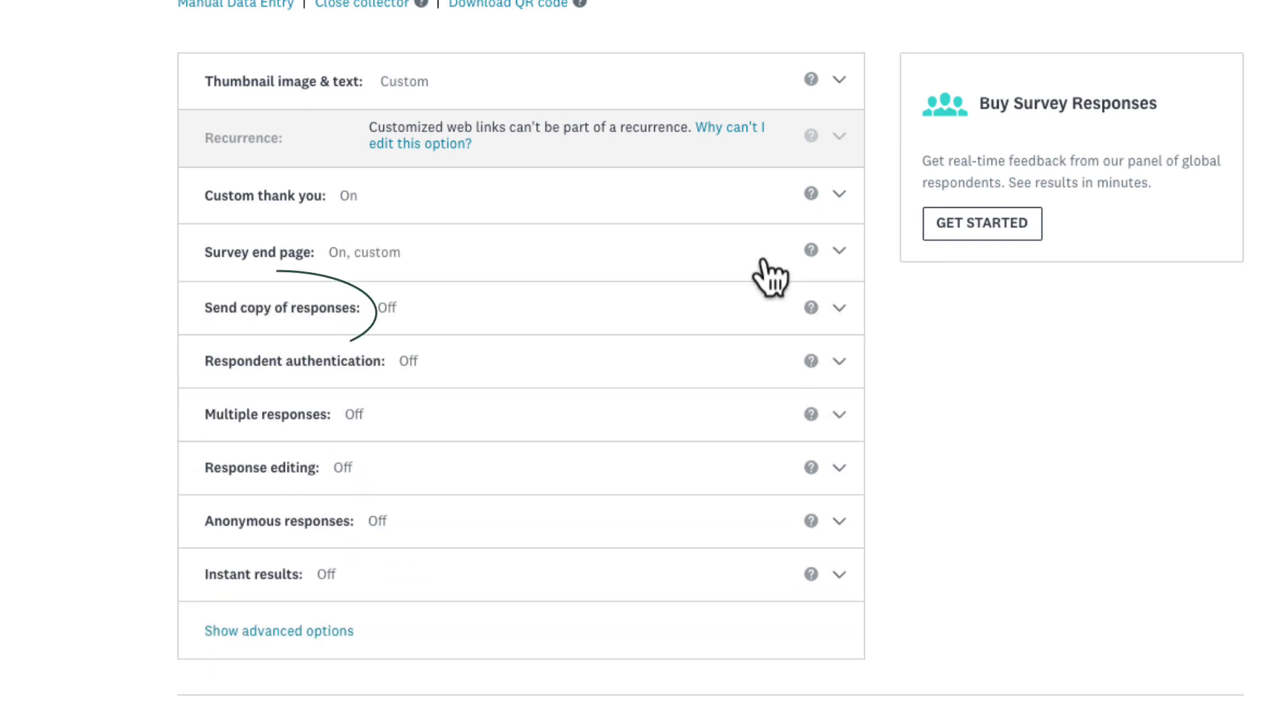
Step: Let respondents request a copy of their answers
click(762, 306)
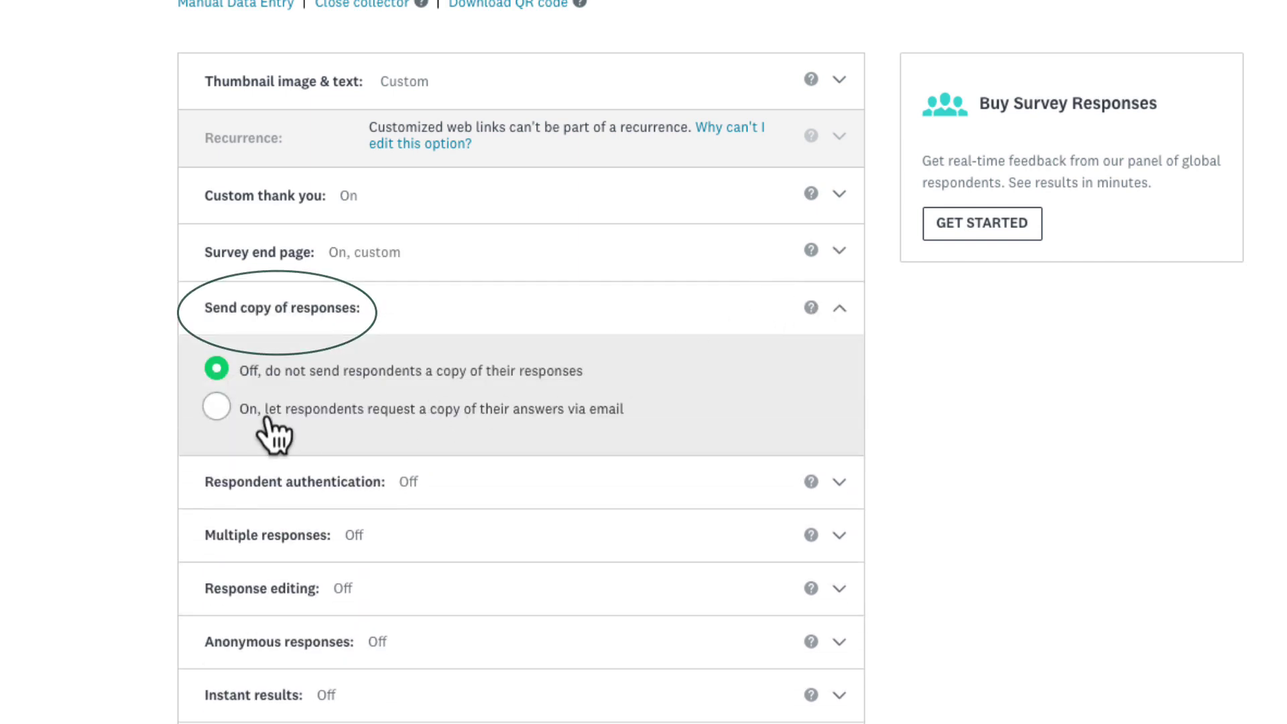
click(217, 406)
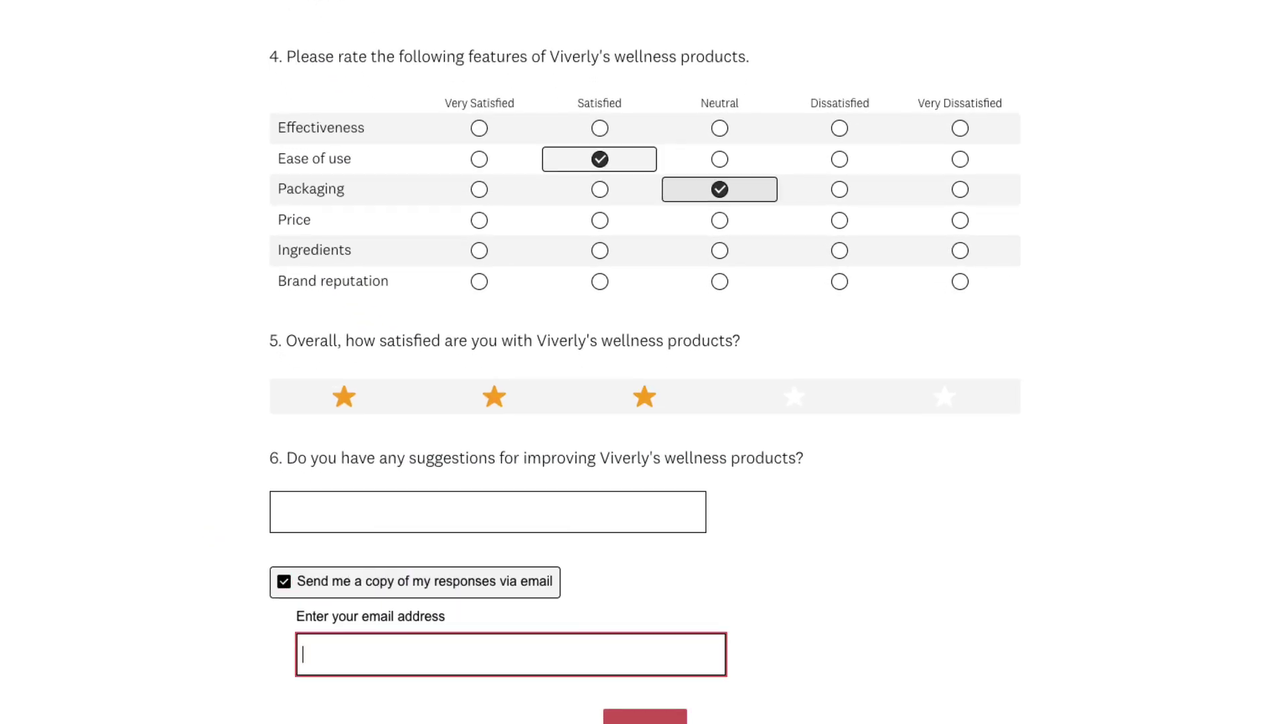
scroll(1213, 342, down, 1)
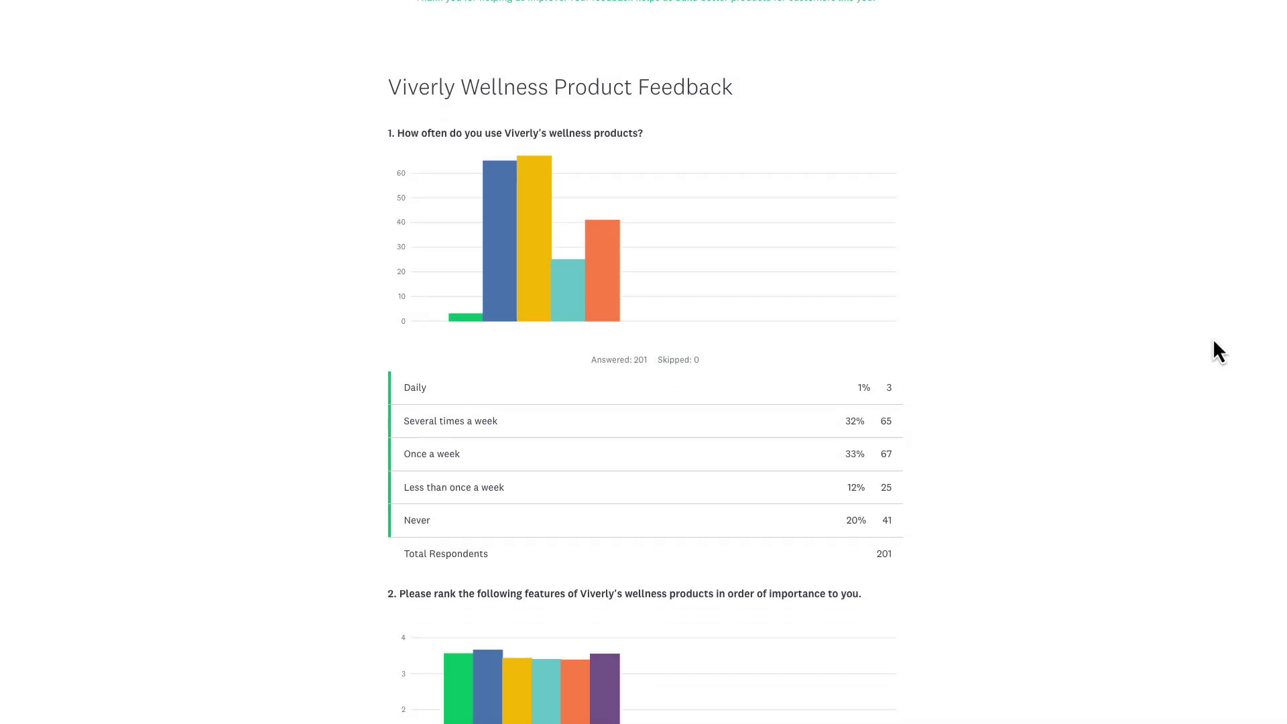
scroll(1212, 342, down, 2)
scroll(1213, 342, down, 1)
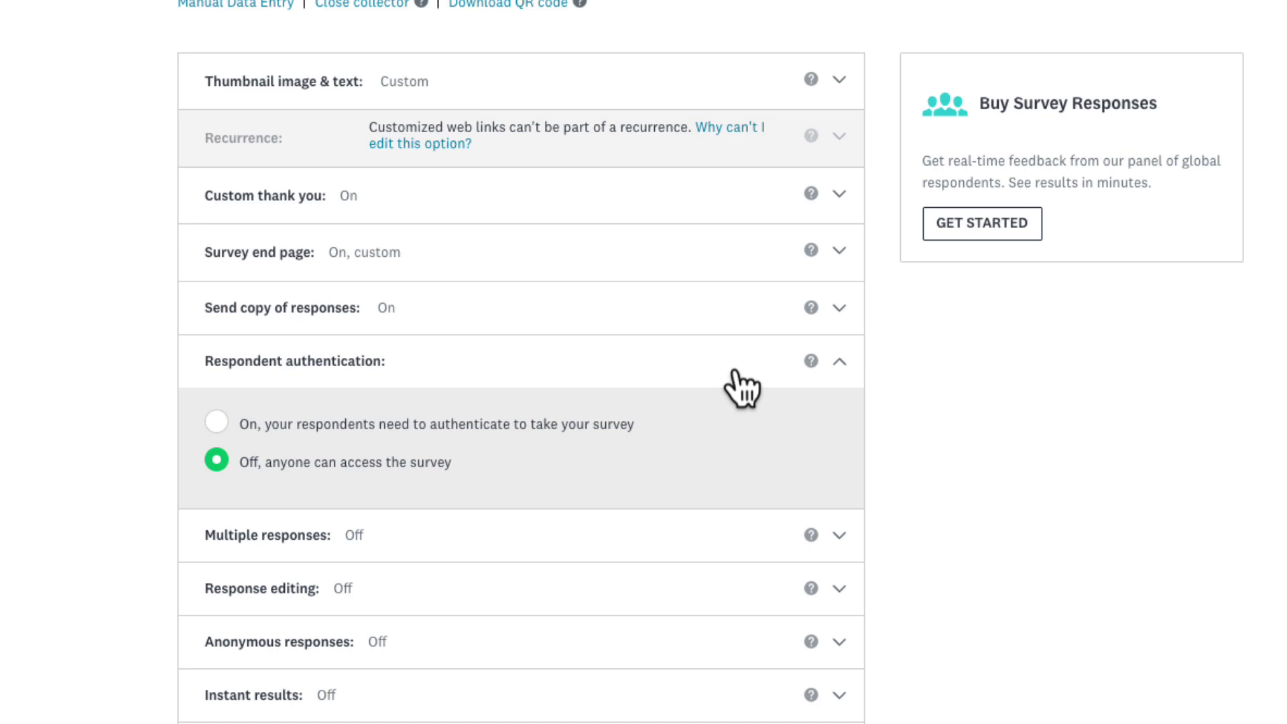
Step: Set Multiple responses to allow repeat submissions from the same device
click(736, 372)
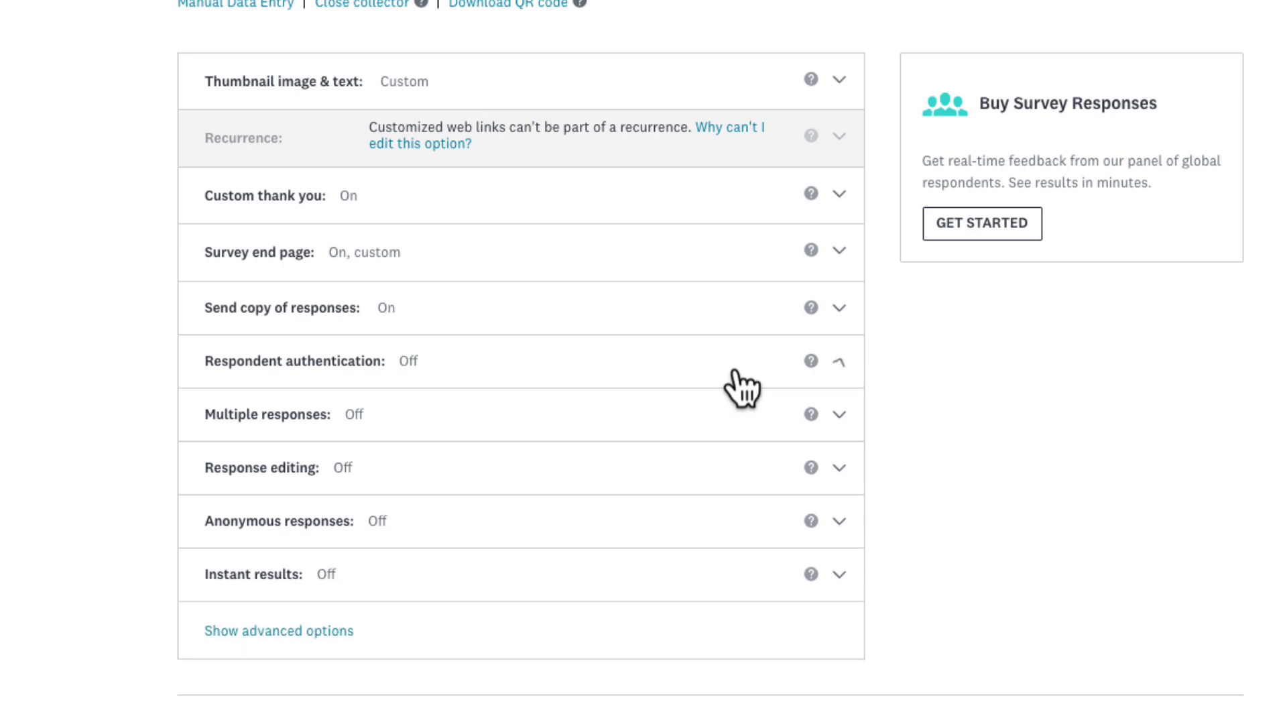
click(717, 424)
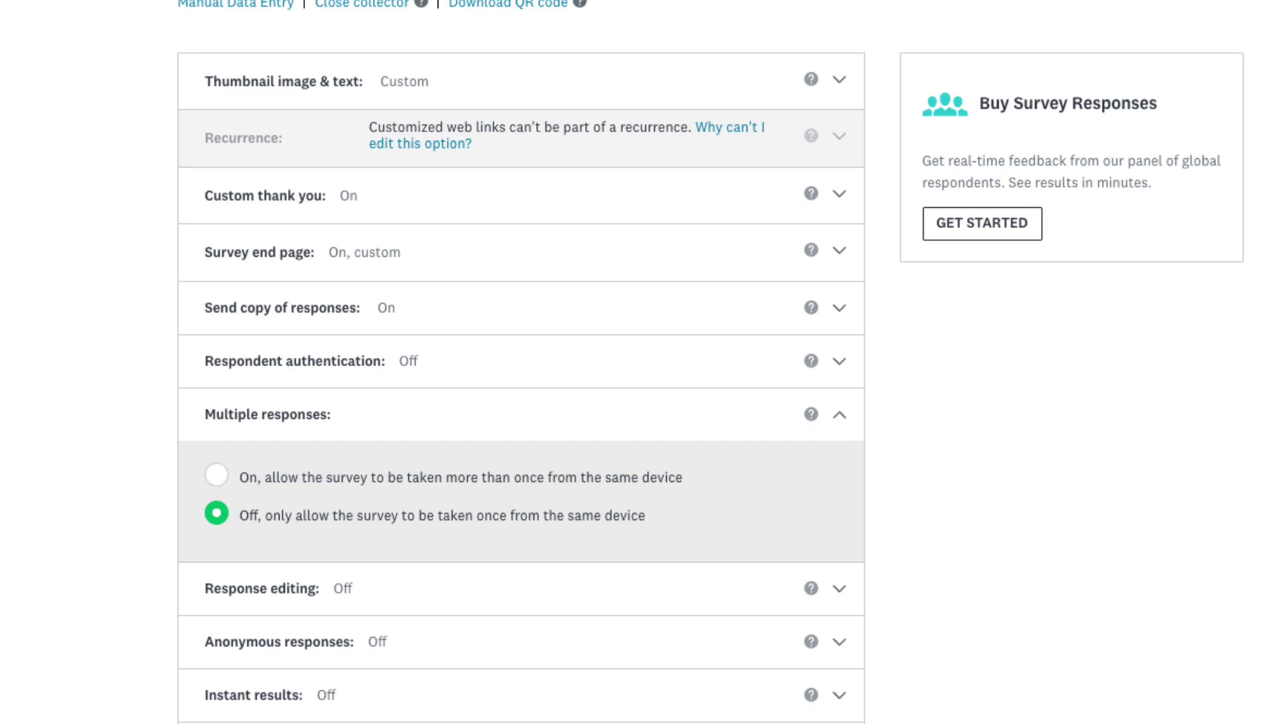
click(218, 476)
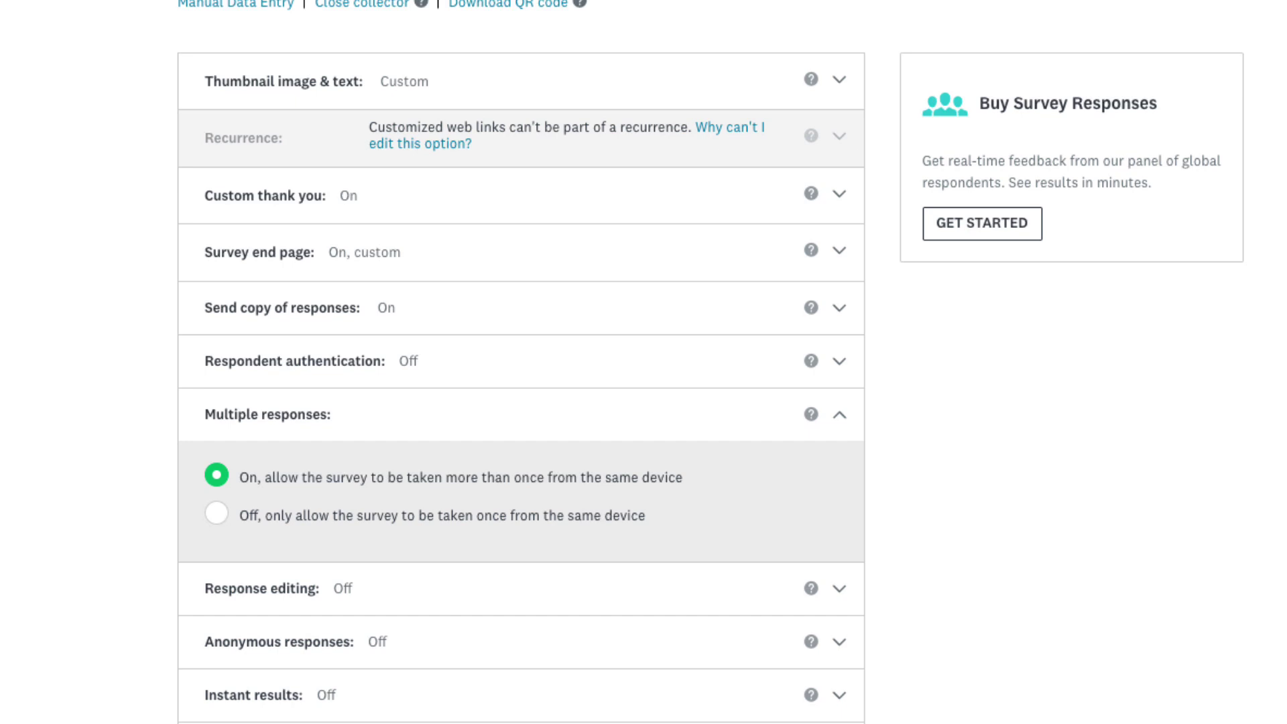
click(646, 426)
click(720, 471)
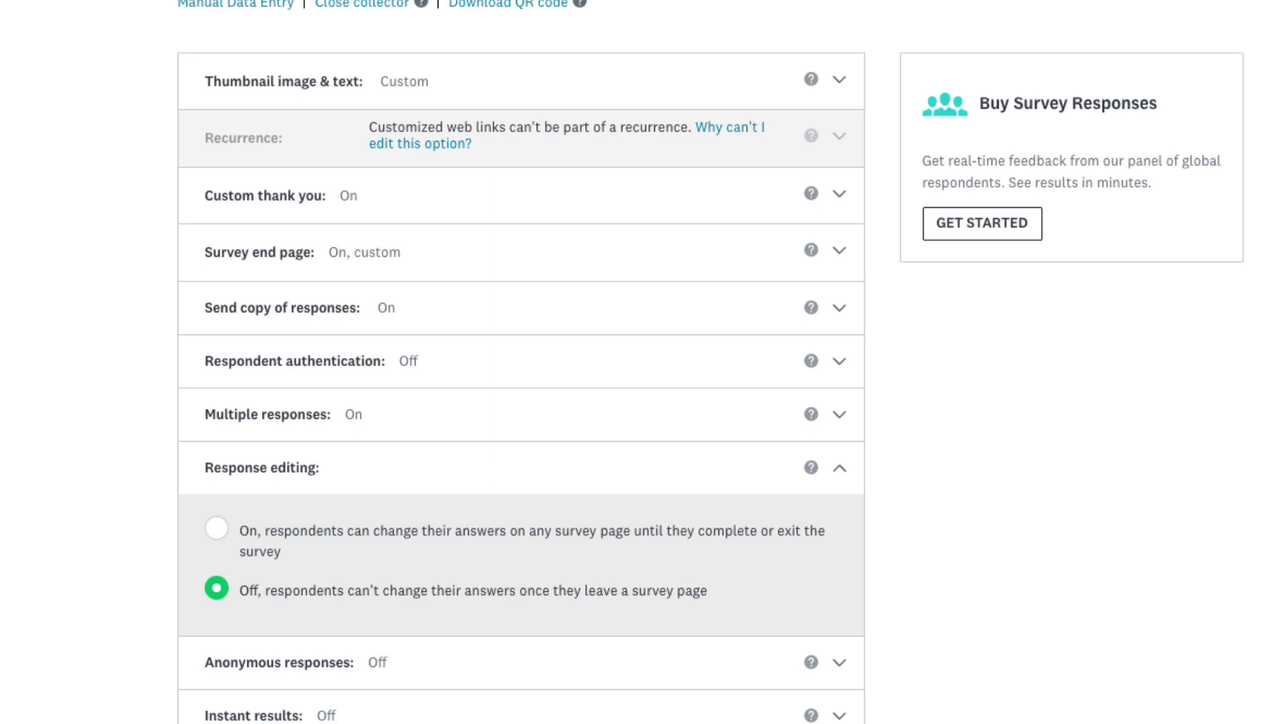
click(720, 471)
click(757, 528)
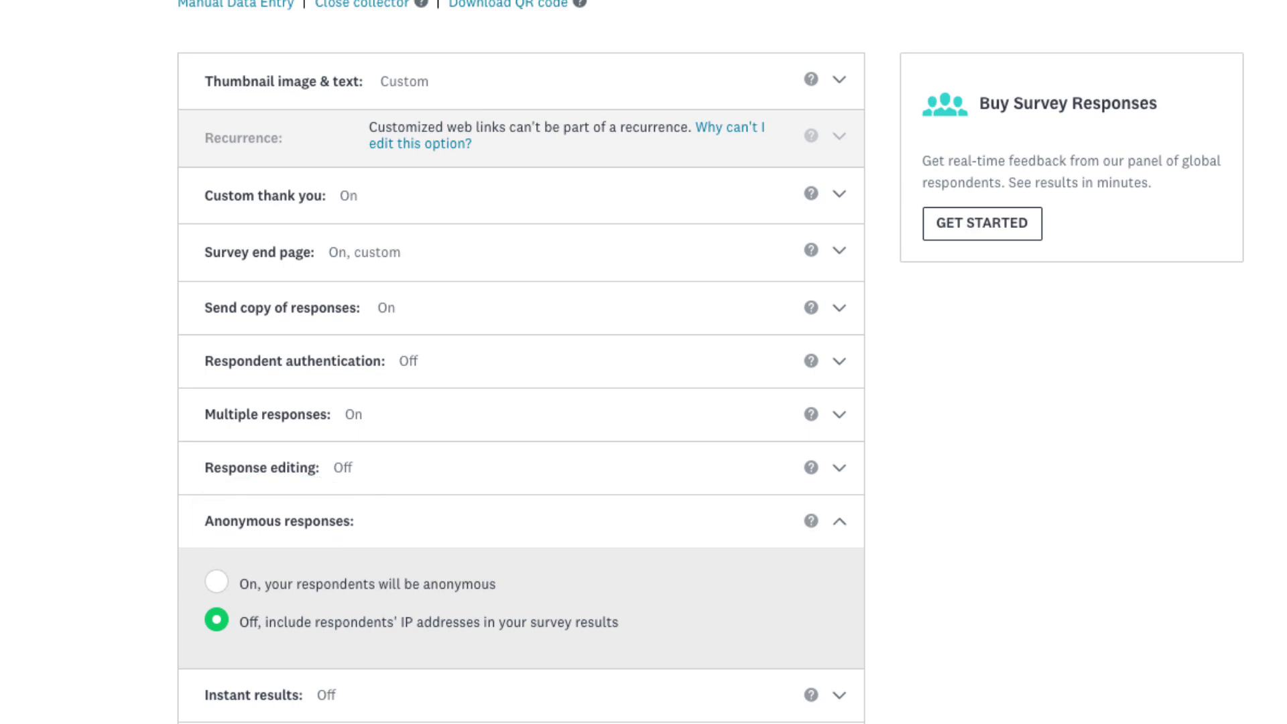
click(756, 533)
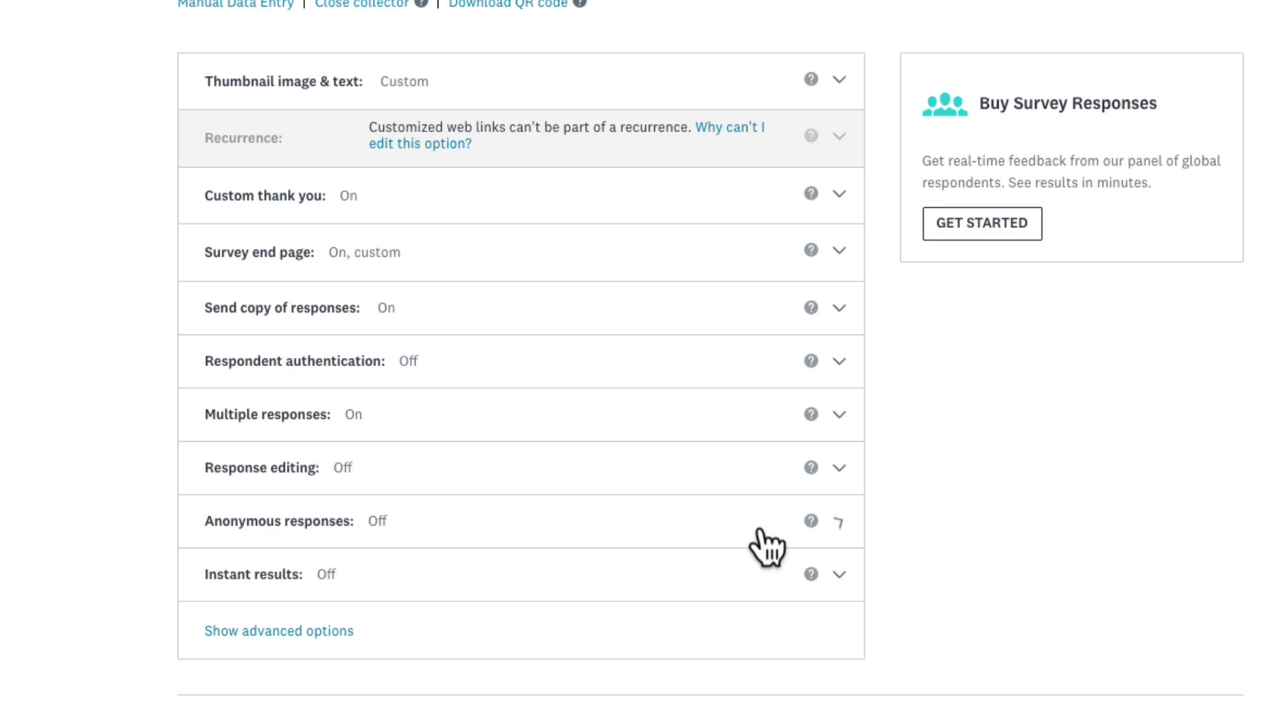
click(738, 573)
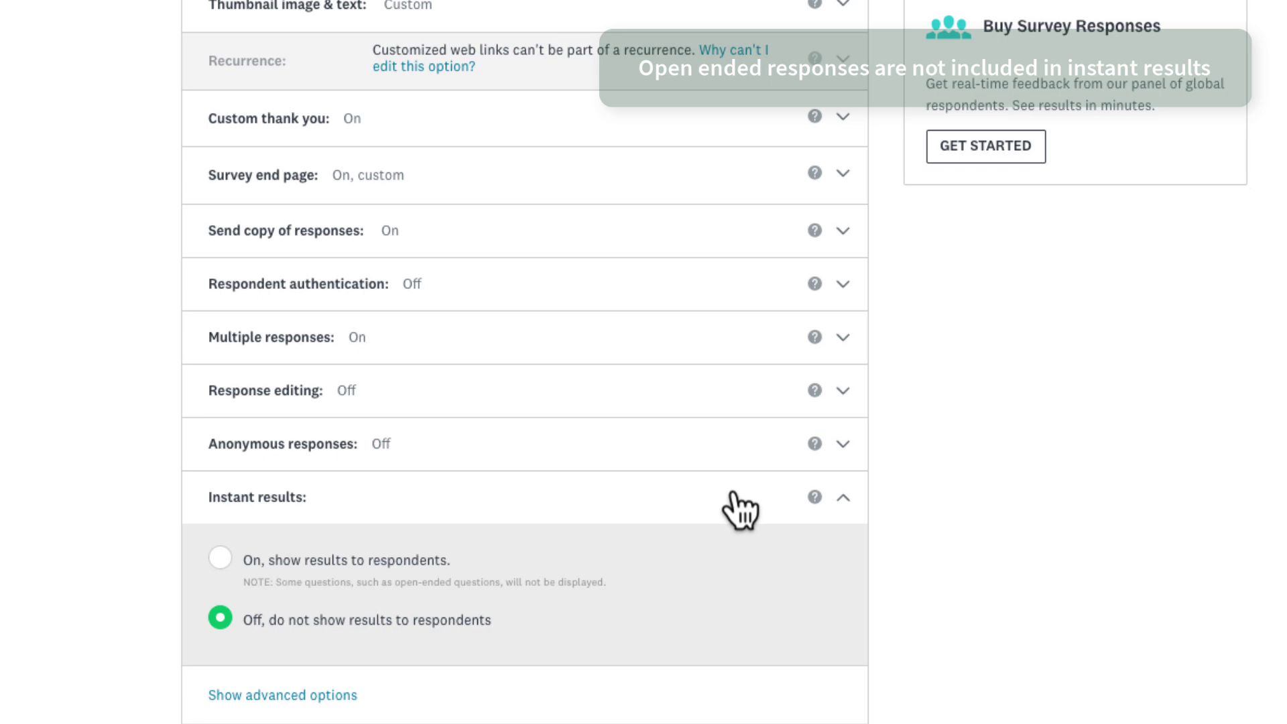
click(729, 495)
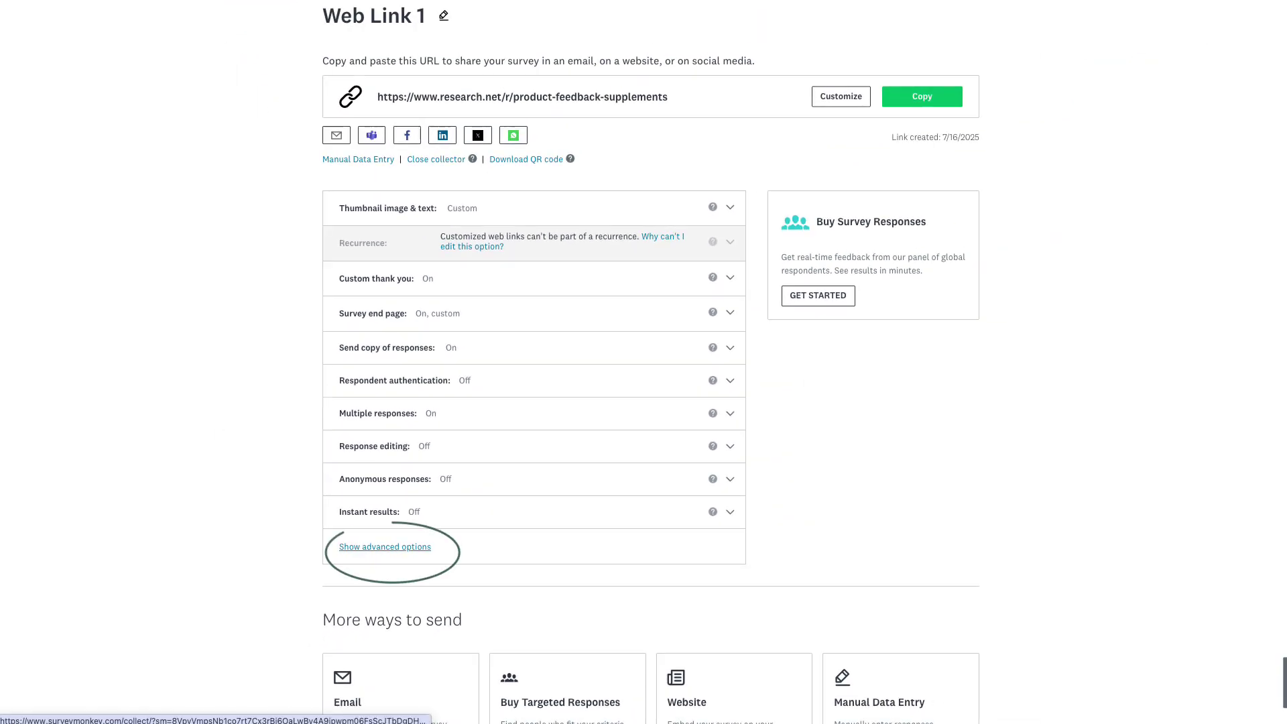
Step: Reveal advanced options and open the help article on cutoff date and time
click(360, 548)
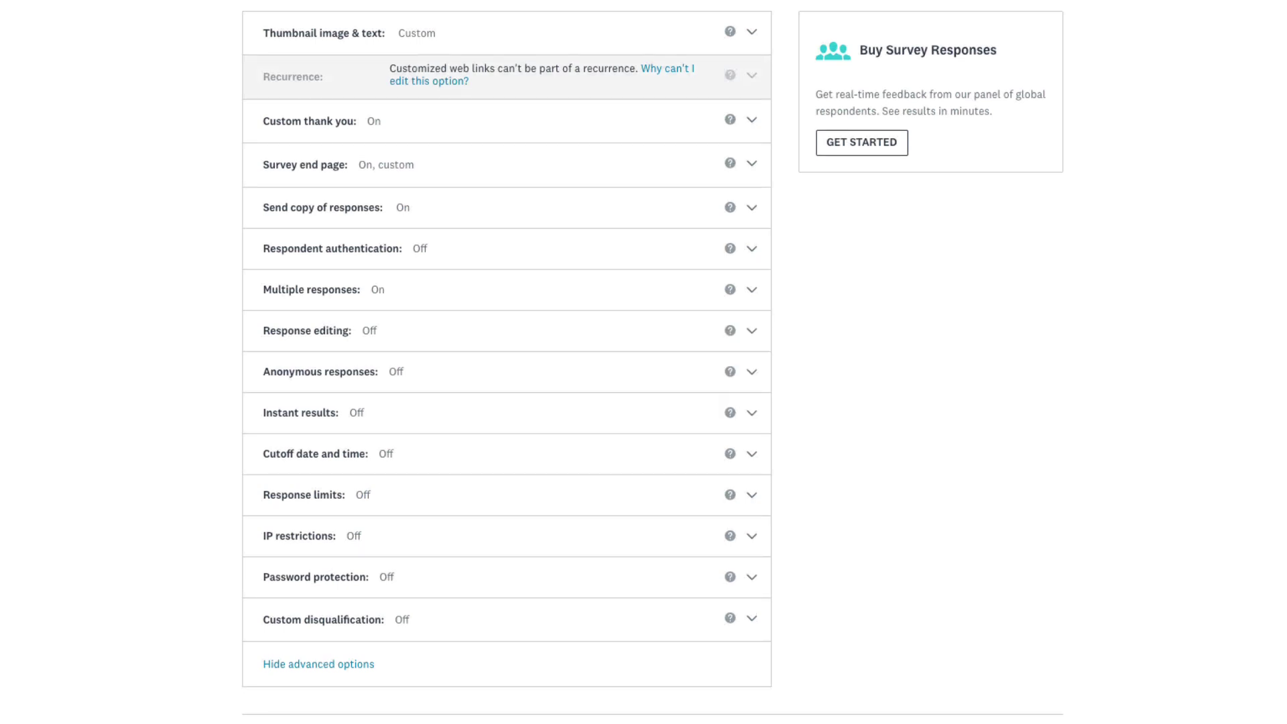
click(729, 454)
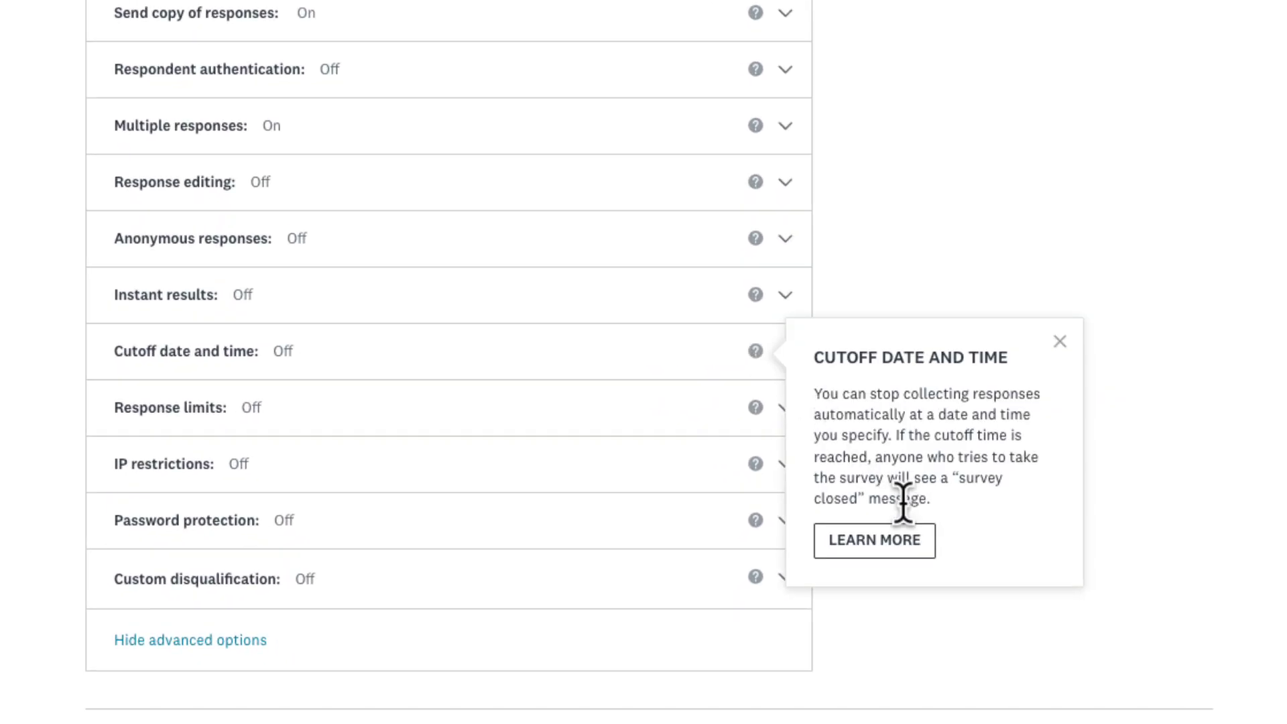
click(912, 554)
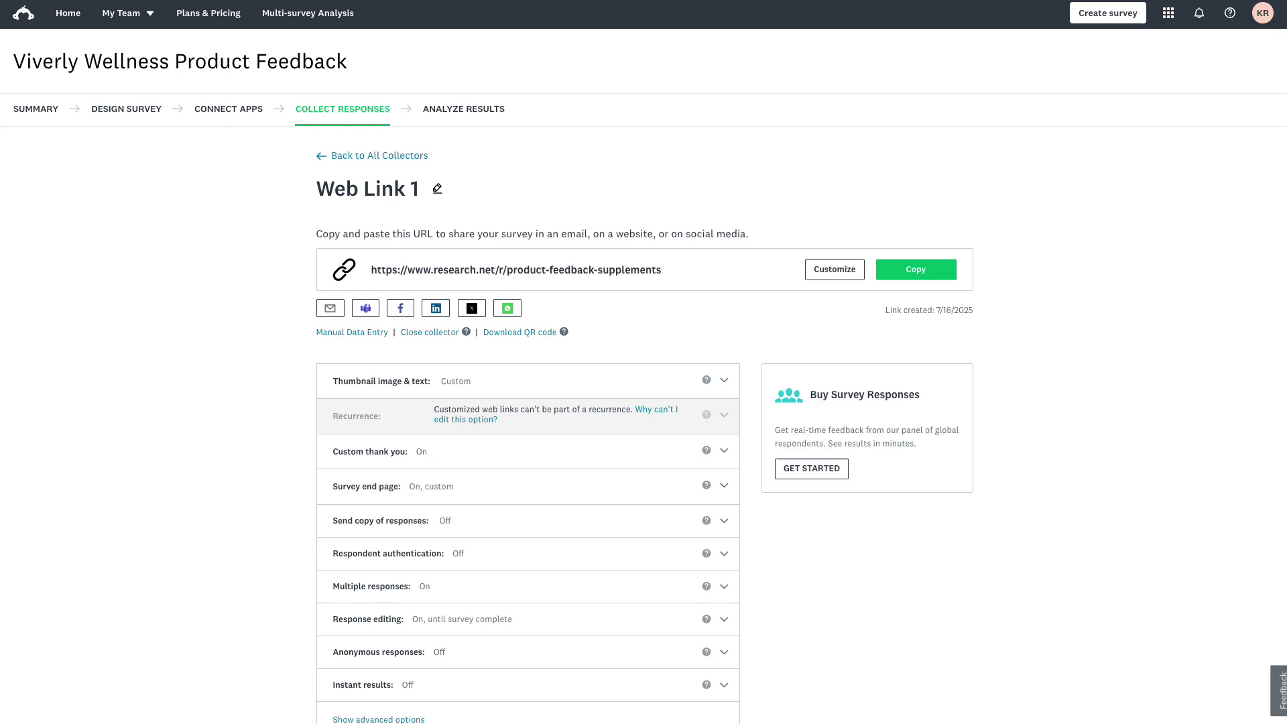
Step: Change the Web Link 1 nickname to 'Product Feedback Web Link'
click(437, 189)
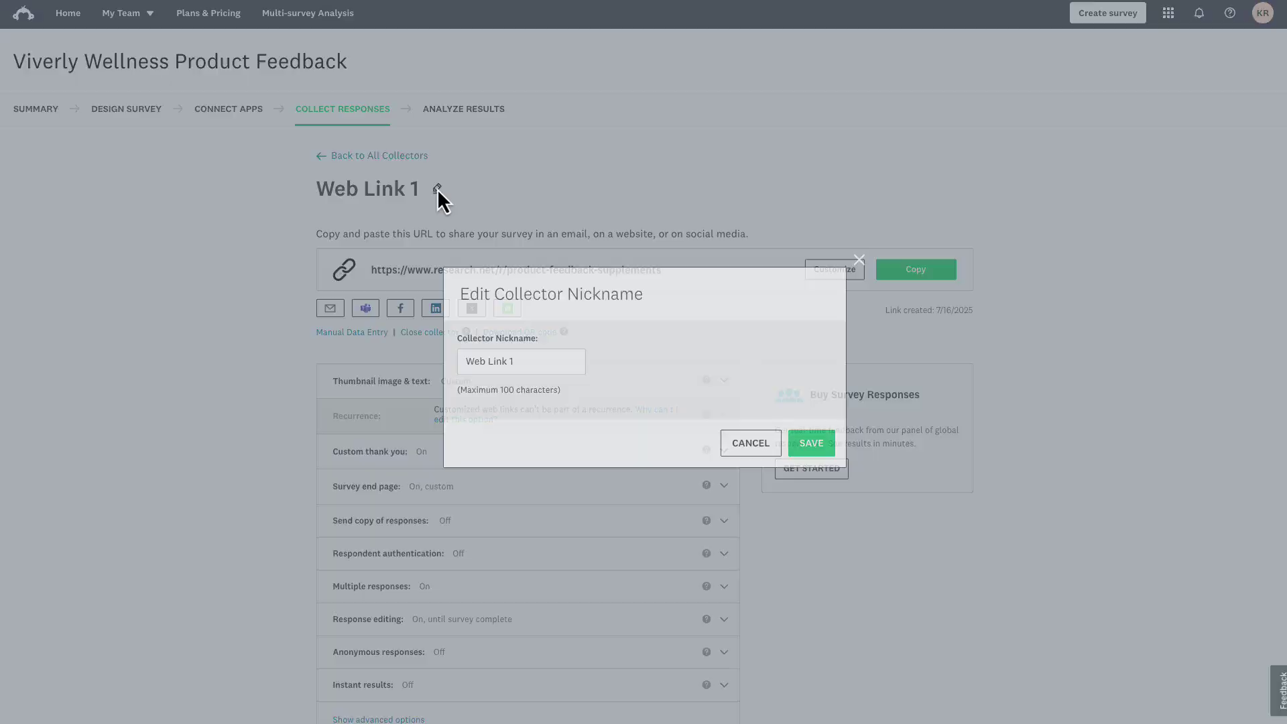
drag(523, 362, 448, 362)
text(Product )
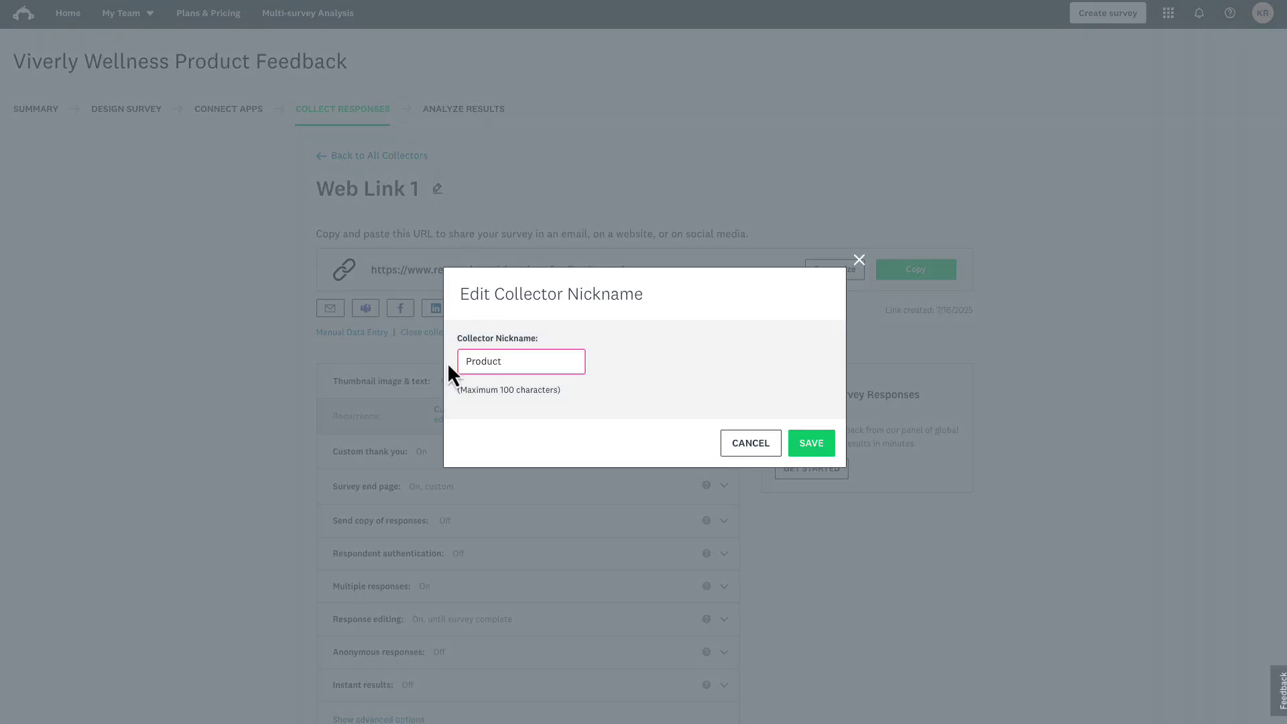
text(Feedback)
text( Web Link)
click(810, 443)
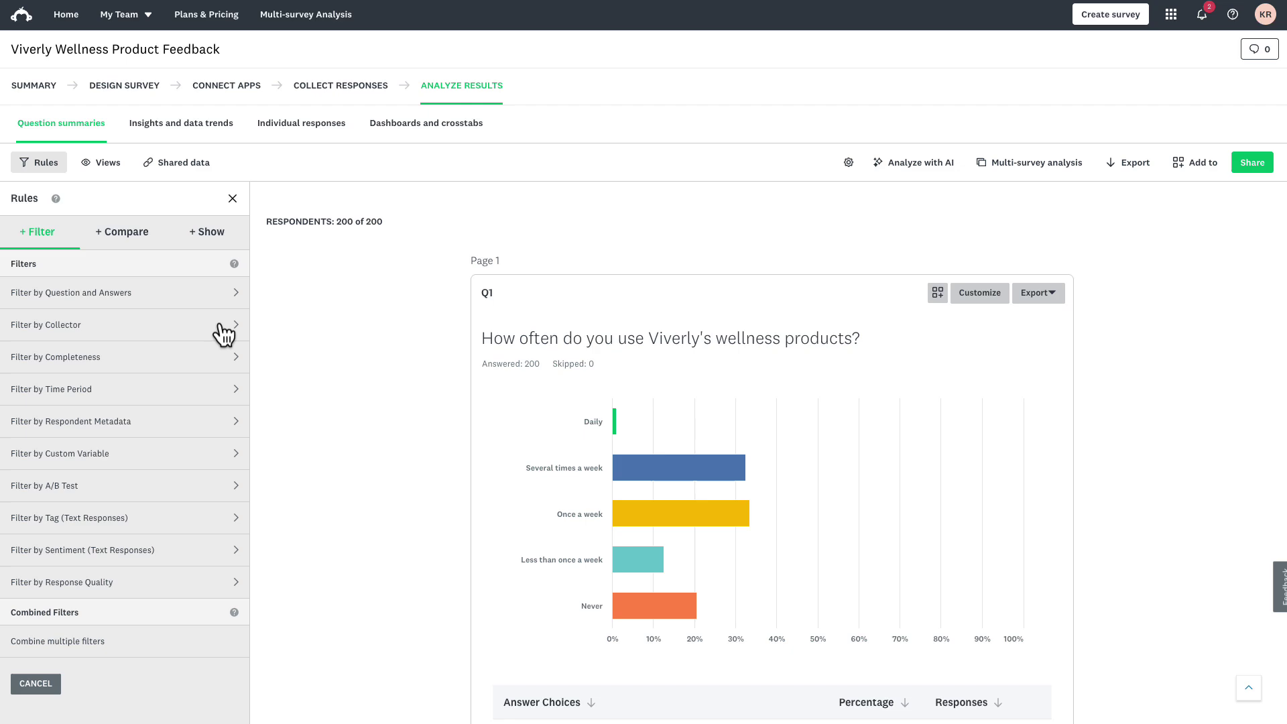
Step: Filter the results to the Product Feedback Web Link collector only
click(221, 332)
click(18, 356)
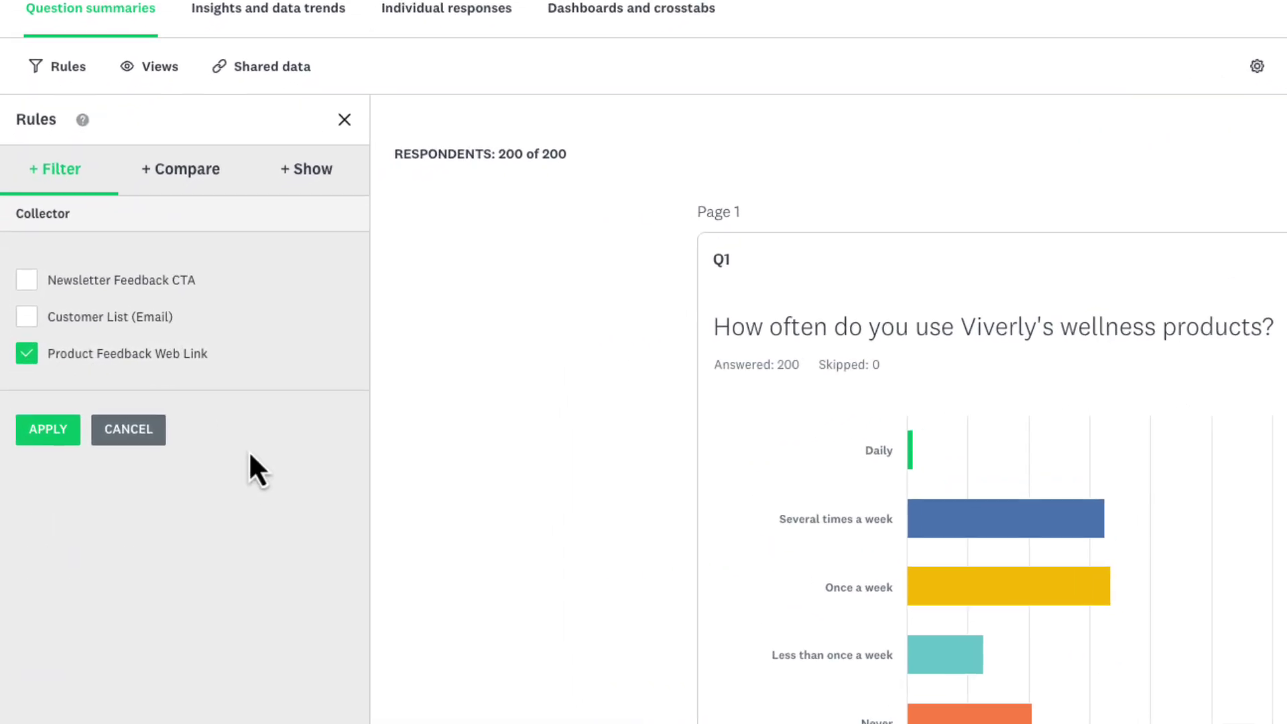
click(21, 420)
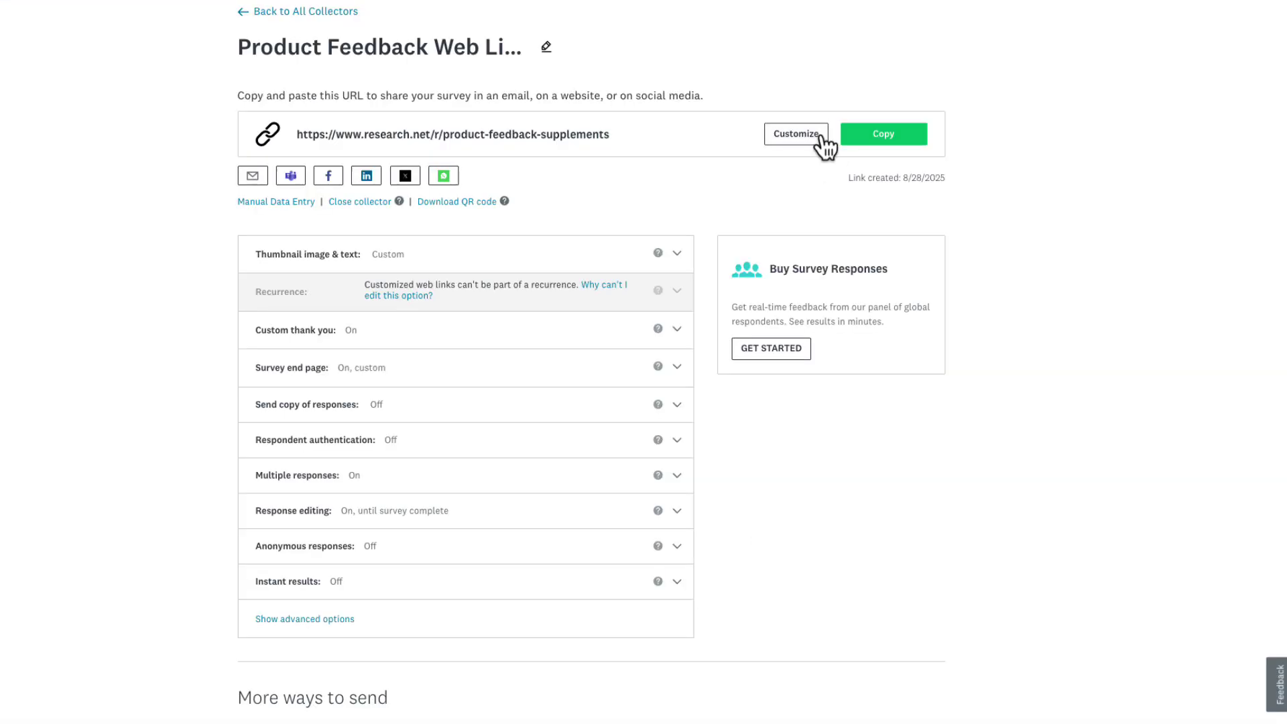
Step: Switch the web link's domain to viverly.research.net via Customize
click(821, 137)
click(439, 144)
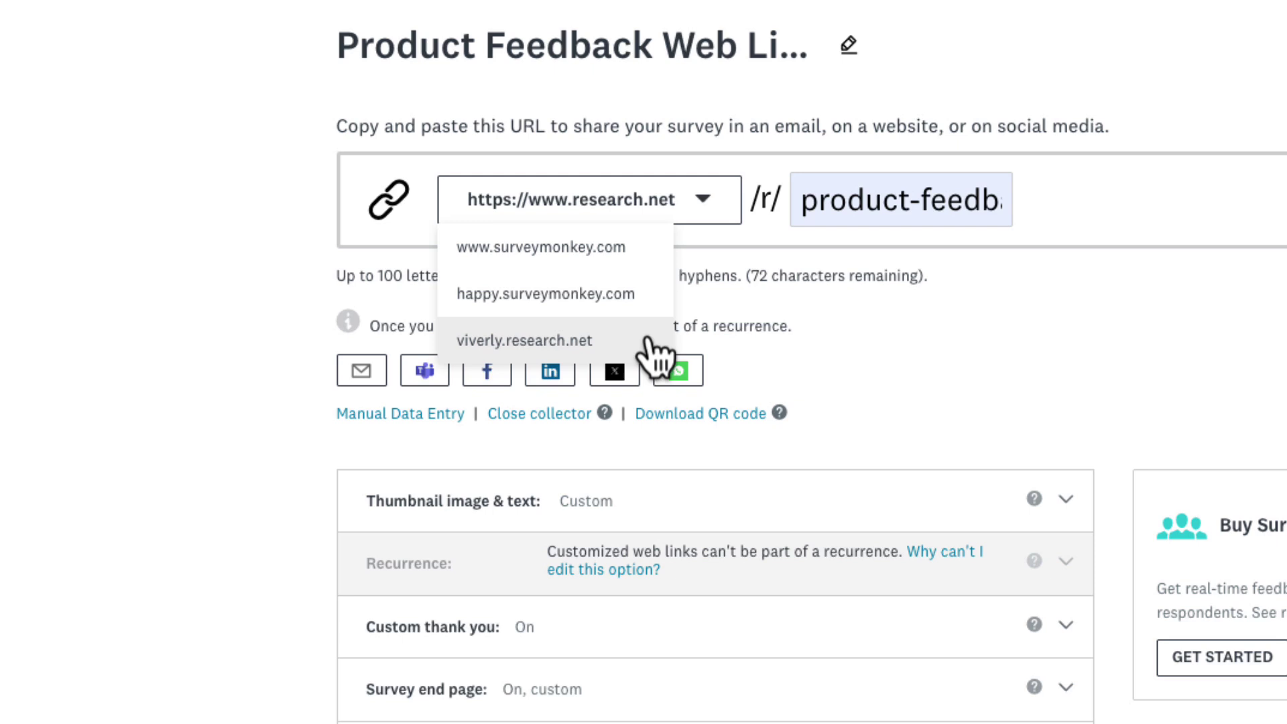
click(653, 353)
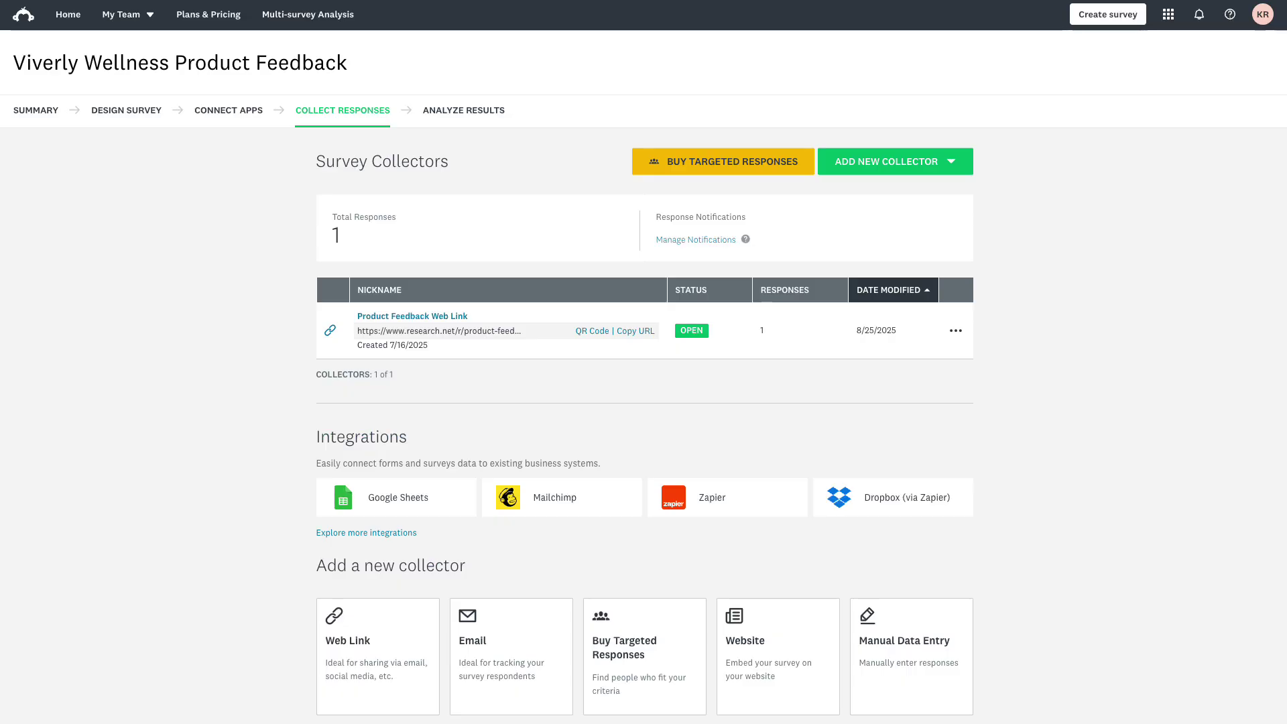
click(956, 332)
click(989, 349)
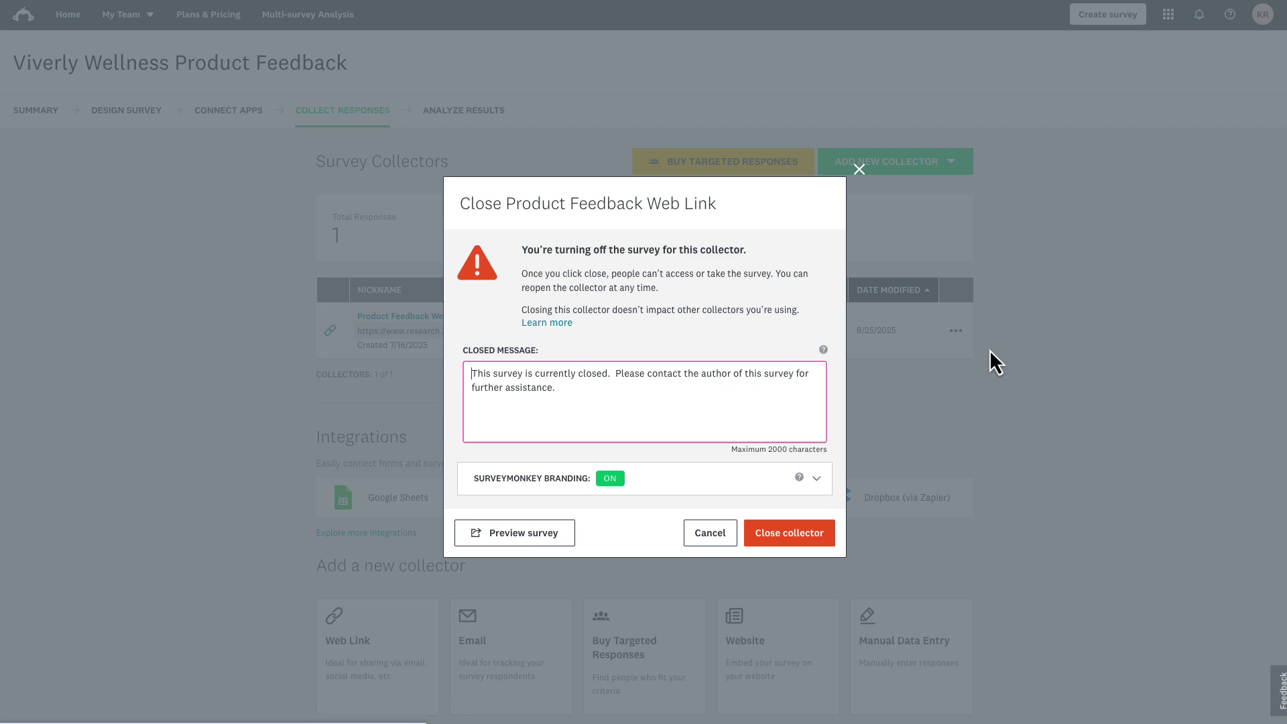
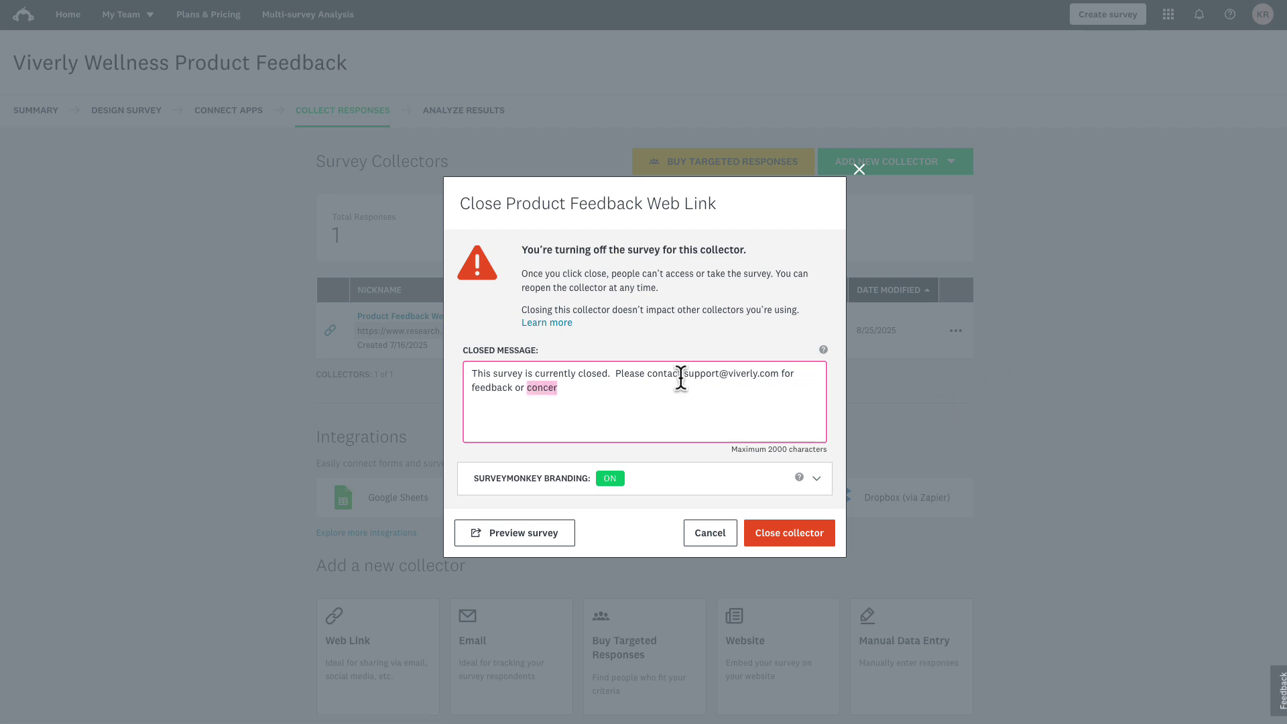
text(inquiries.)
click(779, 536)
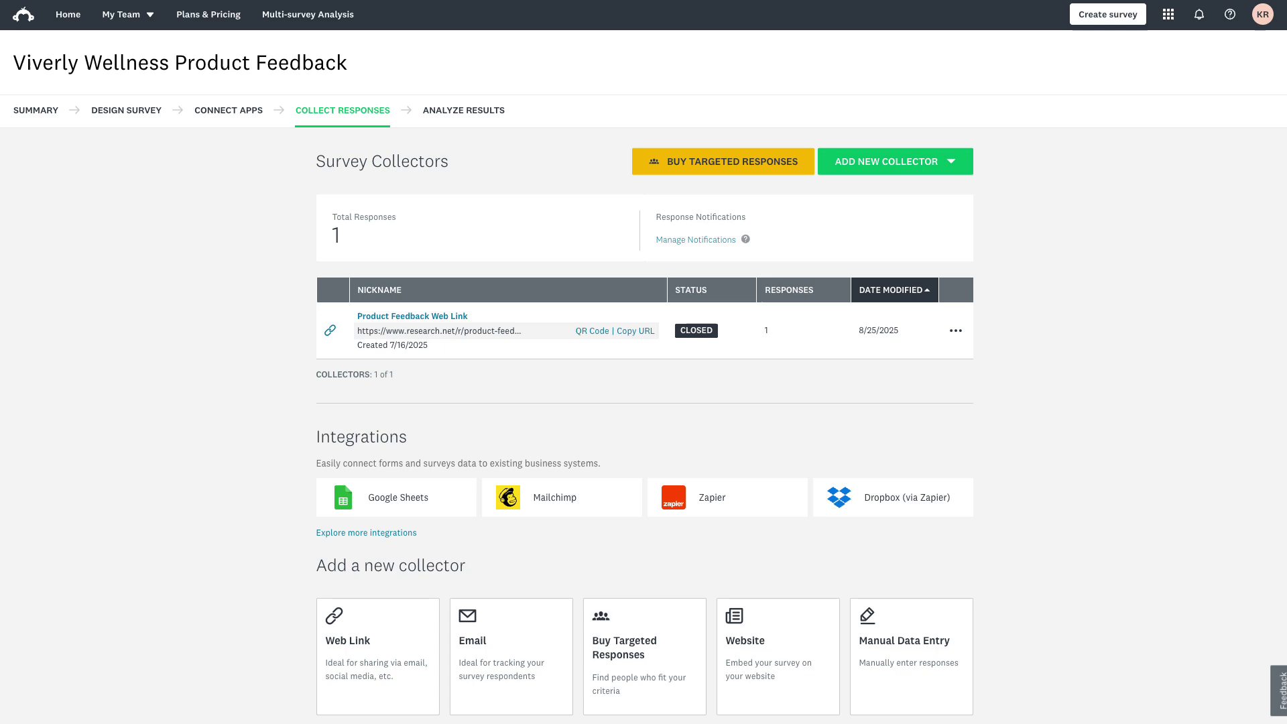